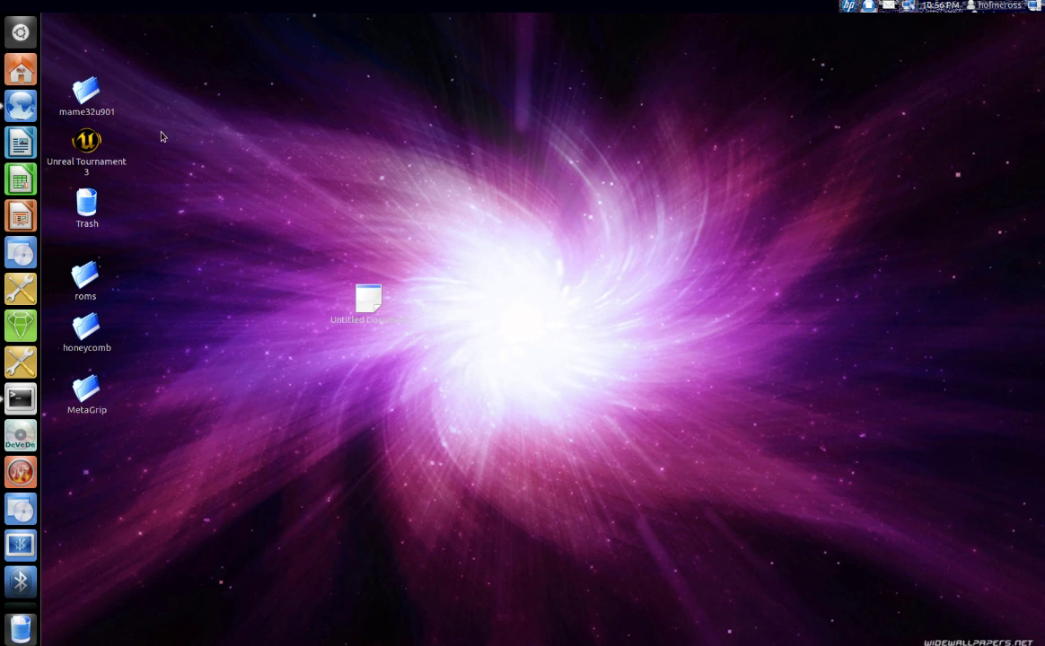
Step: In Firefox, download and save the 32-bit package mame_0.145-0ubuntu1~ppa1~oneiric_i386.deb from the SDLMAME for Ubuntu download page
{"action": "left_click", "coordinate": [14, 115]}
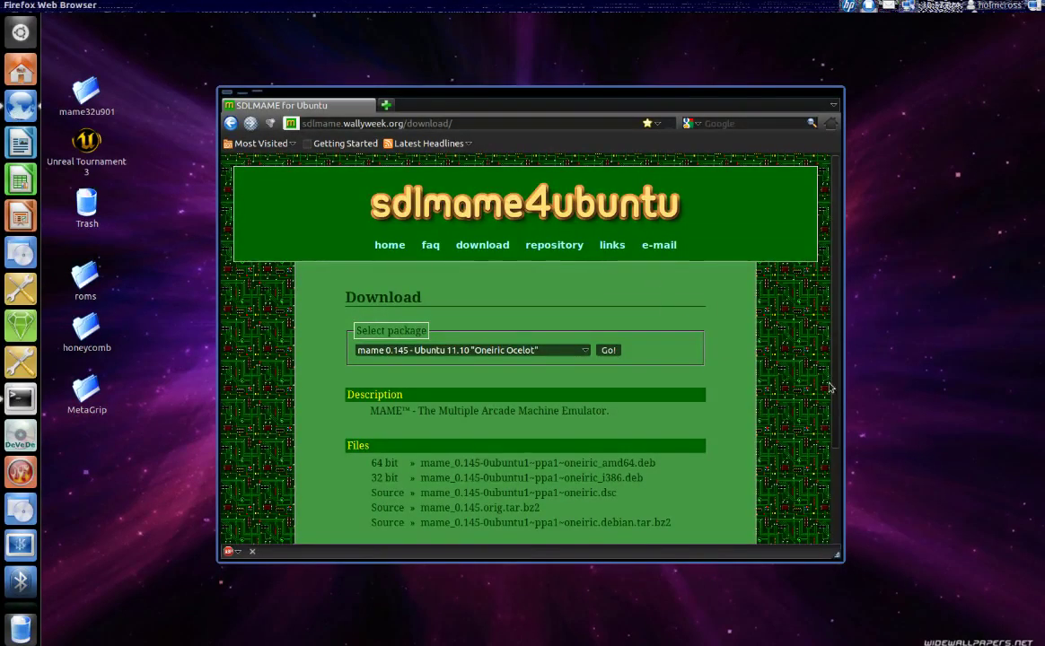
{"action": "scroll", "coordinate": [786, 415], "scroll_direction": "down", "scroll_amount": 1}
{"action": "scroll", "coordinate": [785, 415], "scroll_direction": "down", "scroll_amount": 2}
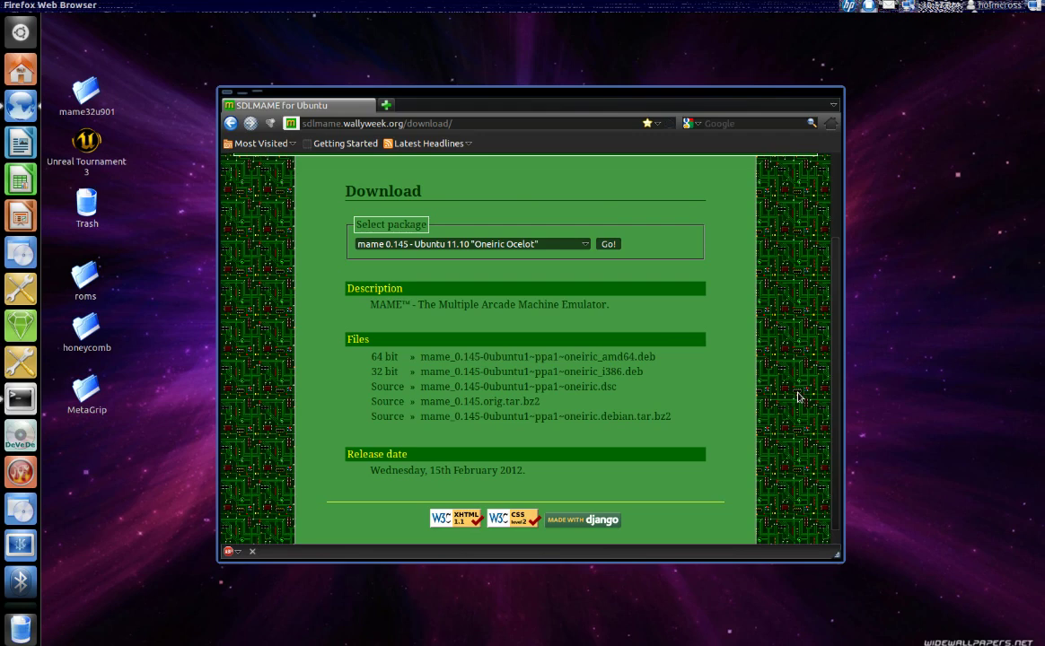
{"action": "left_click", "coordinate": [618, 372]}
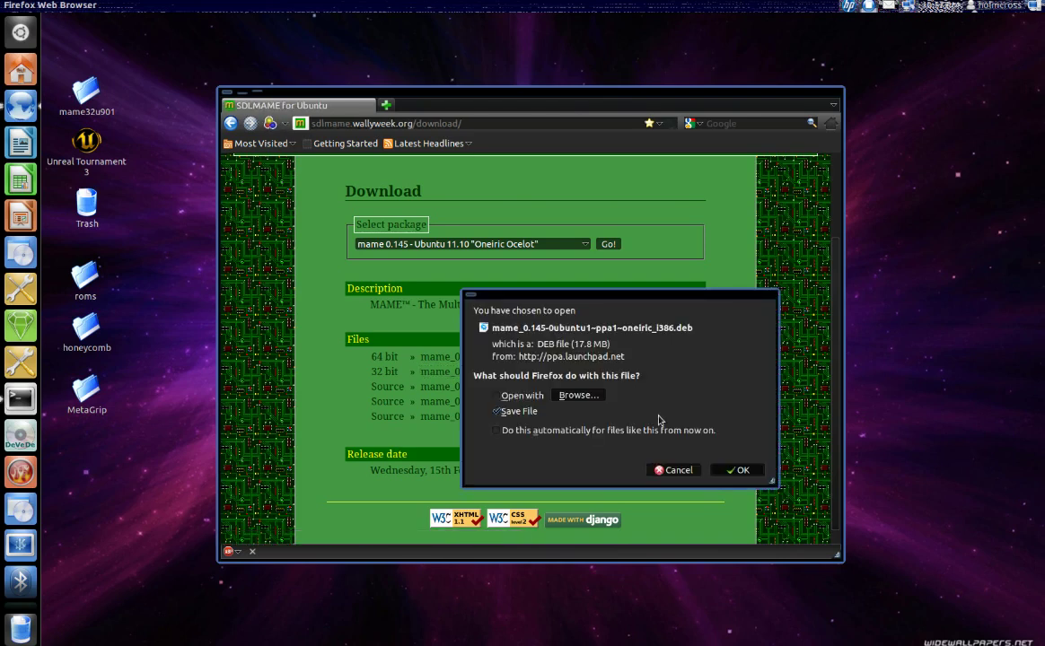
{"action": "left_click", "coordinate": [738, 470]}
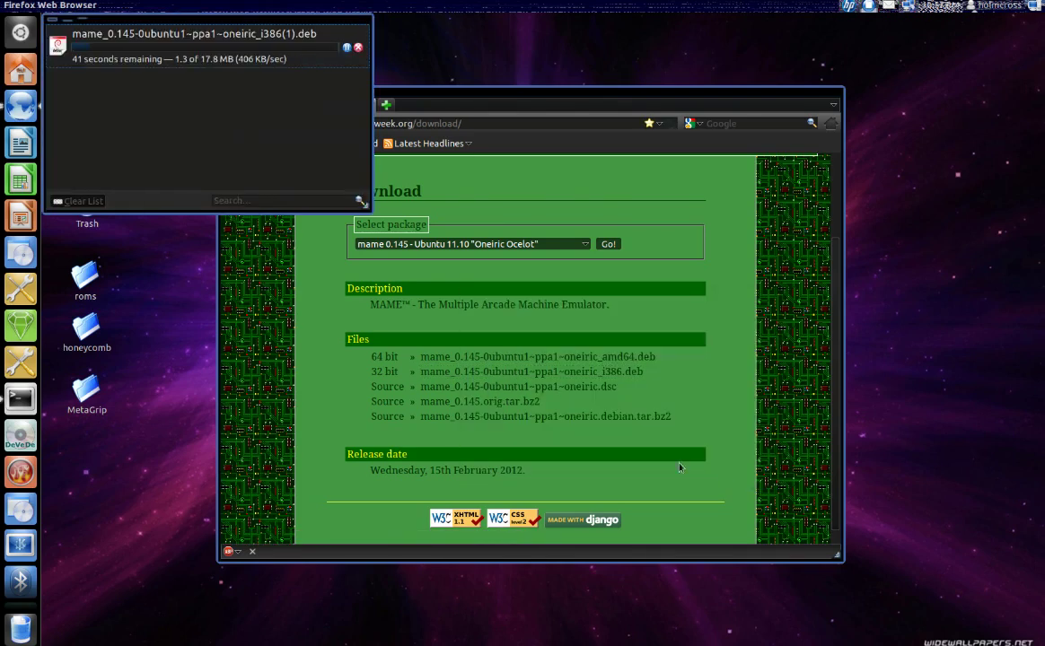
Step: Clear the finished download from the list and close both the downloads window and the browser
{"action": "left_click_drag", "start_coordinate": [233, 19], "coordinate": [372, 113]}
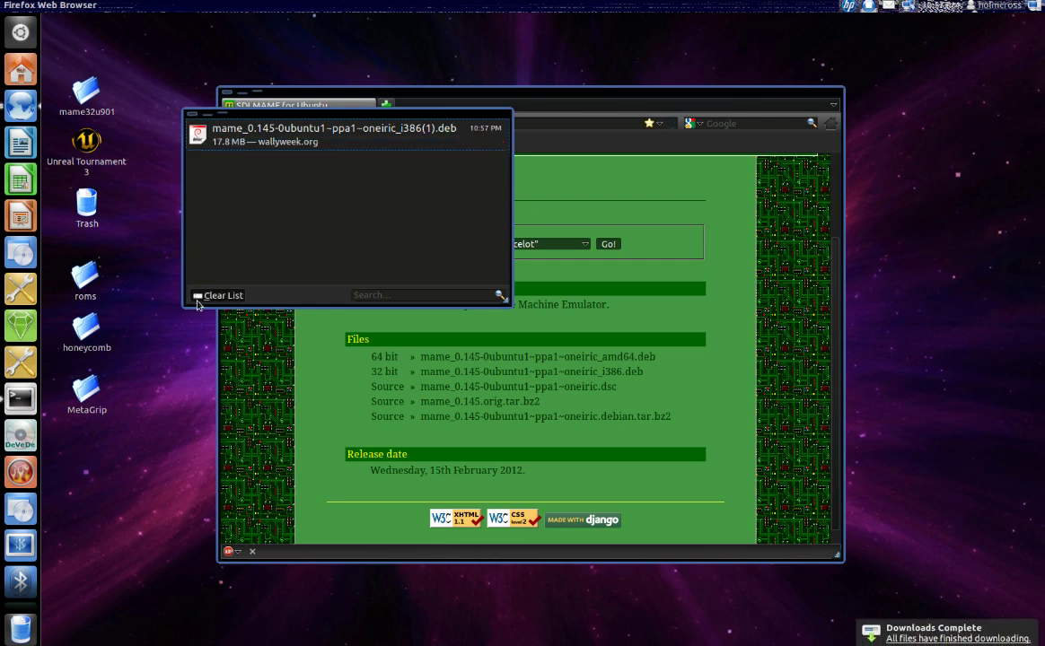
{"action": "key", "text": "Delete"}
{"action": "left_click", "coordinate": [192, 115]}
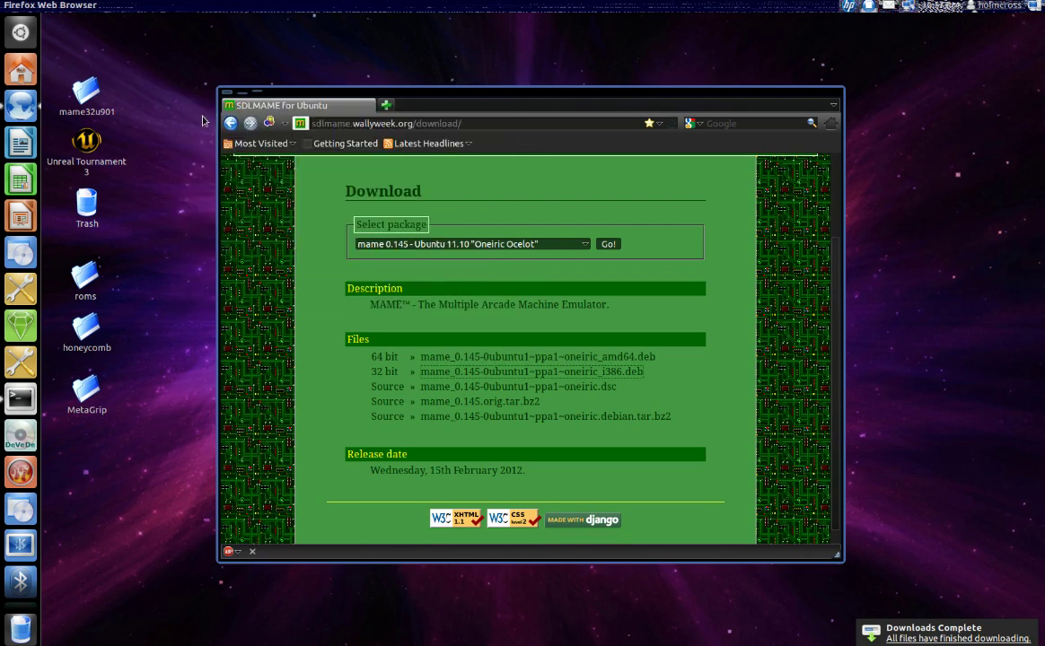
{"action": "key", "text": "ctrl+q"}
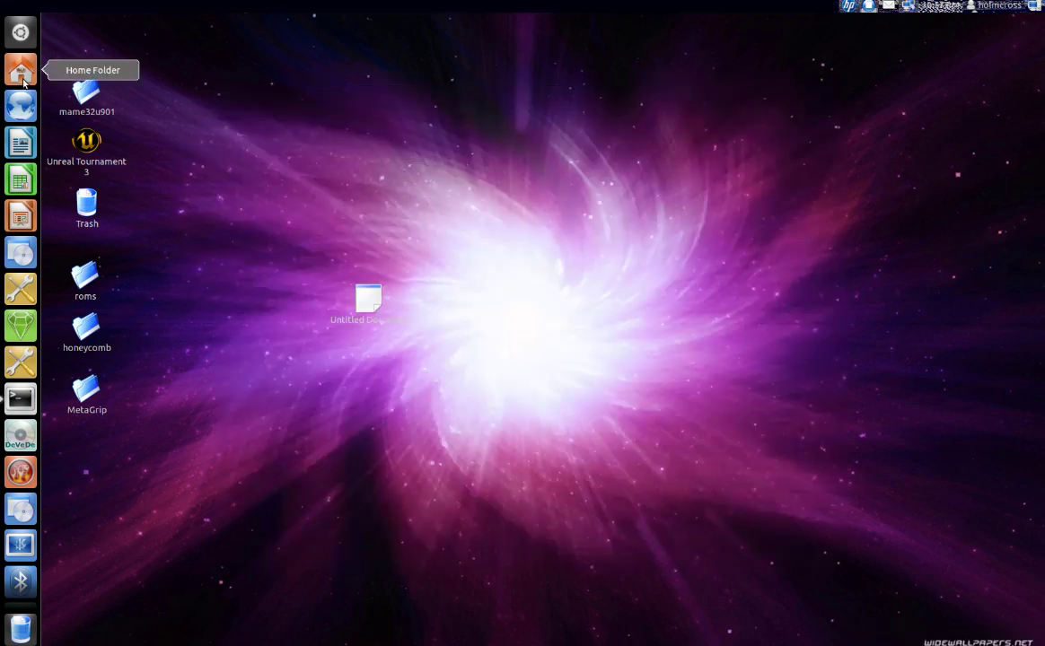
Step: Open mame_0.145-0ubuntu1~ppa1~oneiric_i386.deb from the Downloads folder in GDebi Package Installer to check its status, and close the installer
{"action": "left_click", "coordinate": [20, 69]}
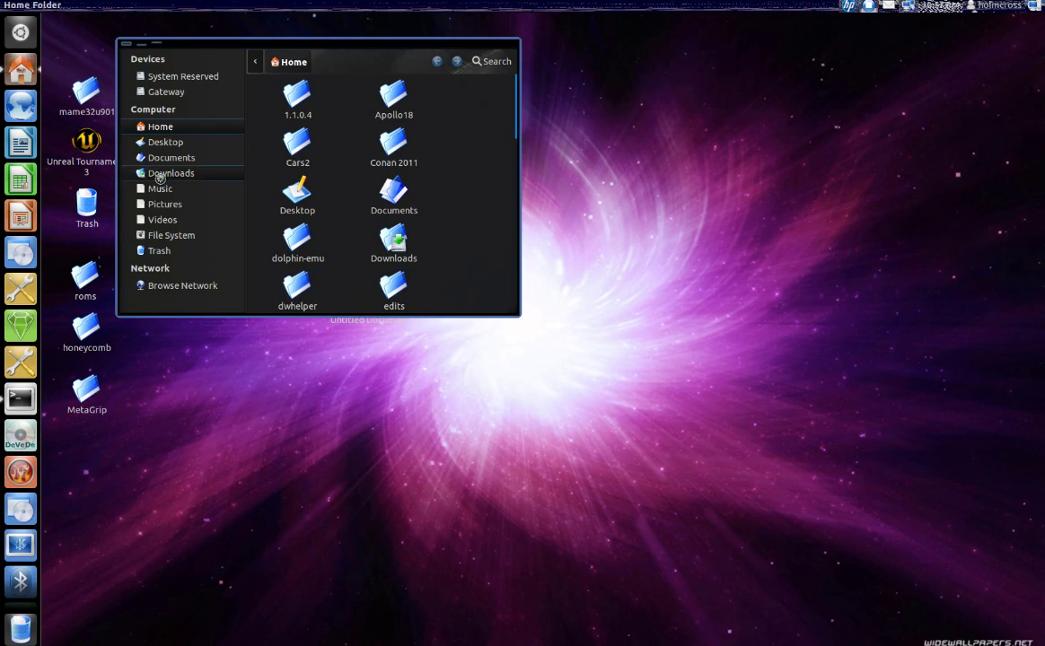
{"action": "left_click", "coordinate": [166, 172]}
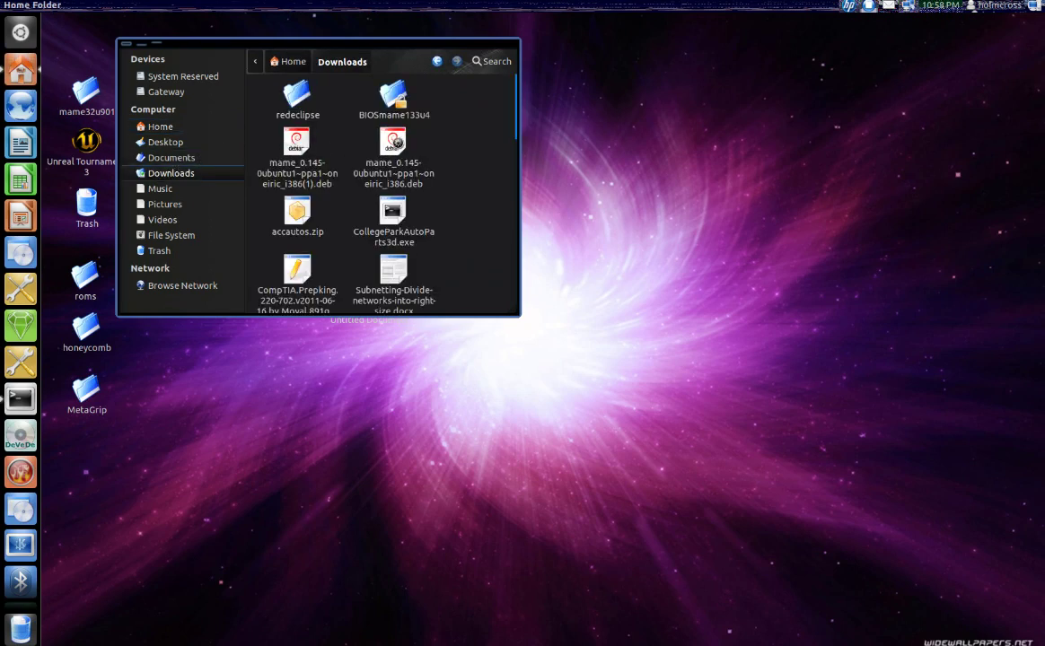
{"action": "right_click", "coordinate": [396, 142]}
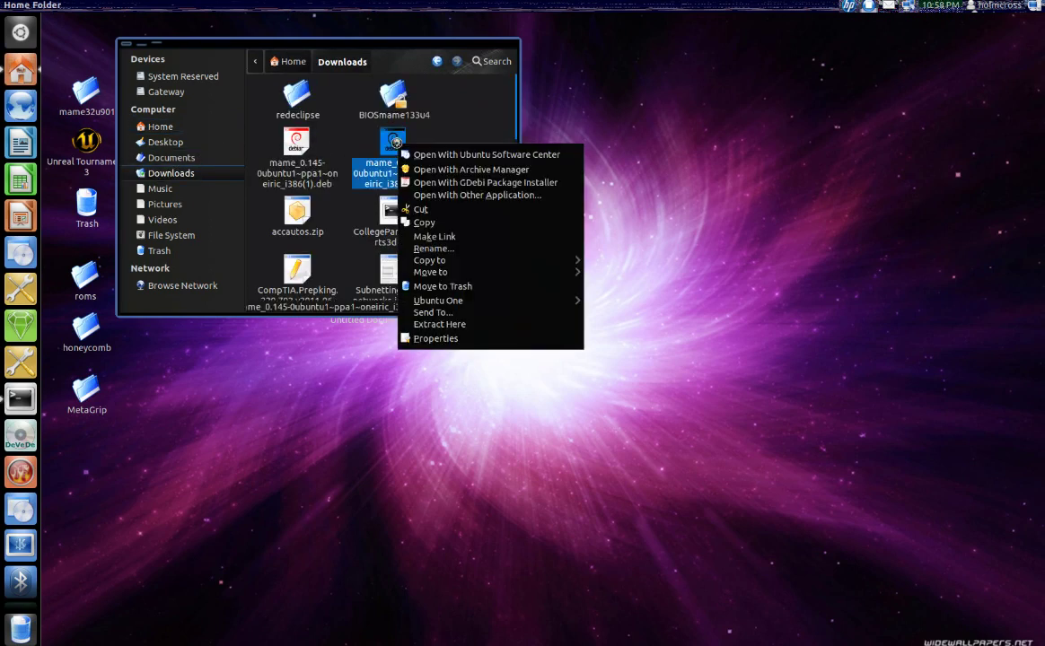
{"action": "left_click", "coordinate": [429, 183]}
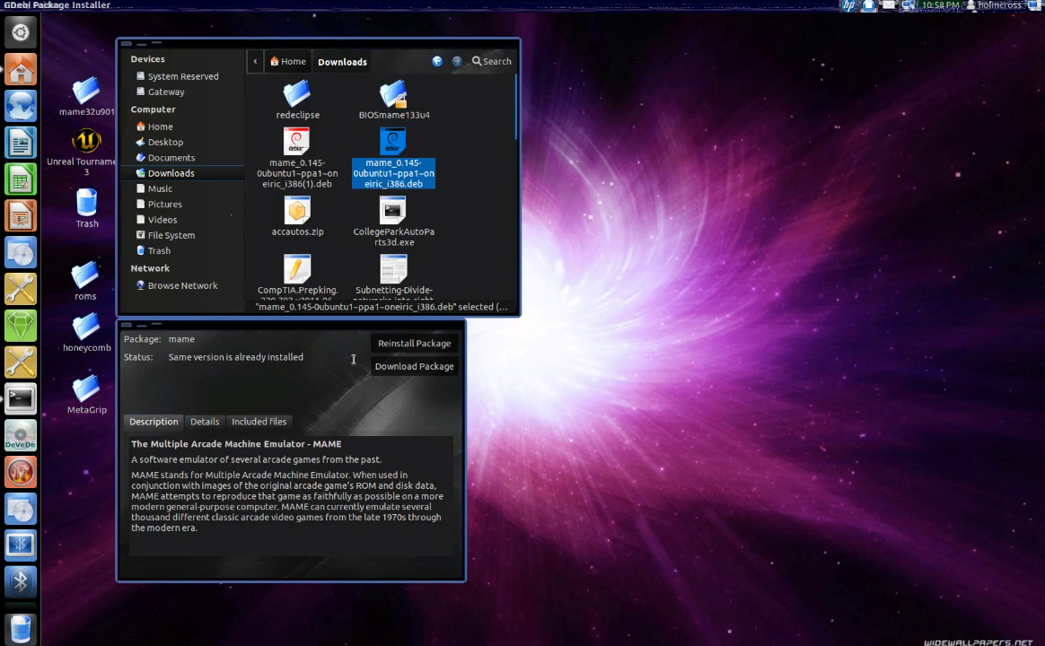
{"action": "left_click", "coordinate": [130, 328]}
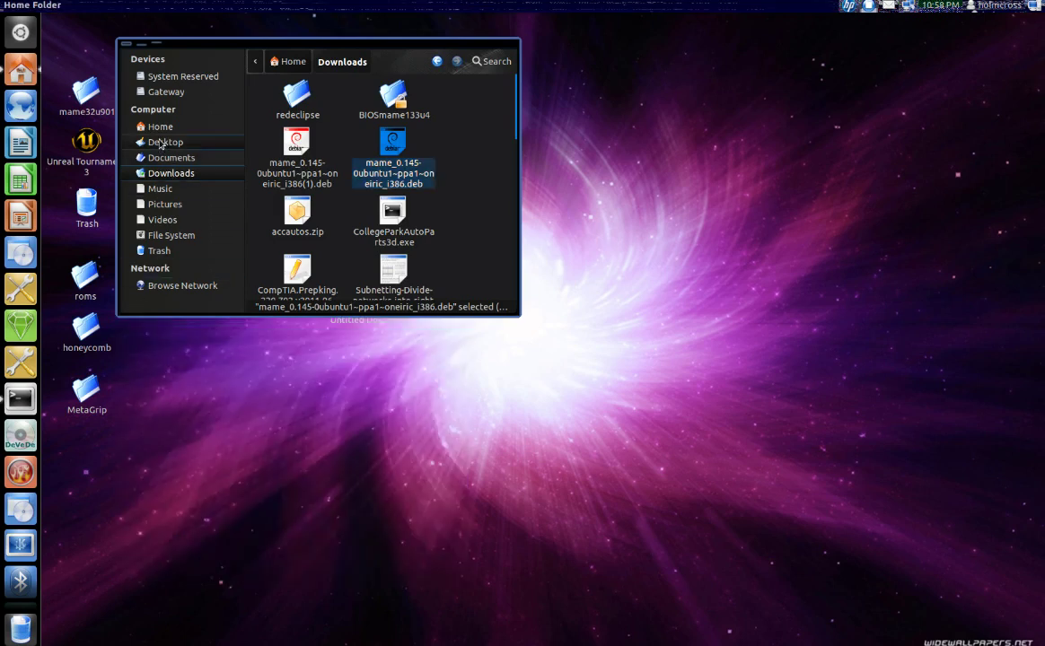
Step: Switch to the terminal and find the MAME configuration file with locate mame.ini
{"action": "left_click", "coordinate": [17, 399]}
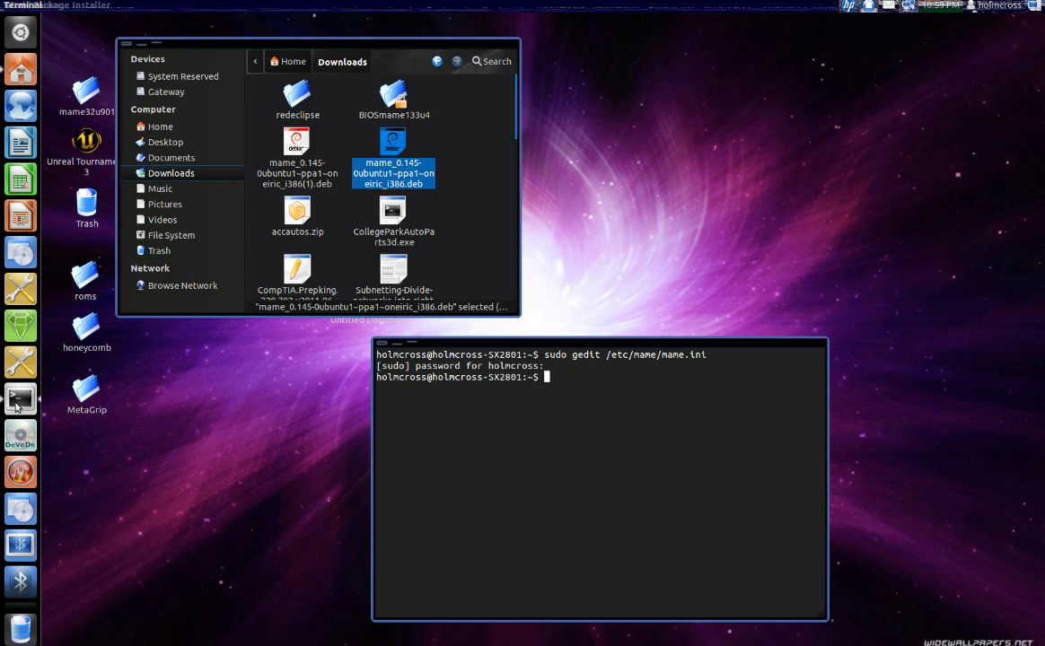
{"action": "type", "text": "locate mame.ini"}
{"action": "key", "text": "Return"}
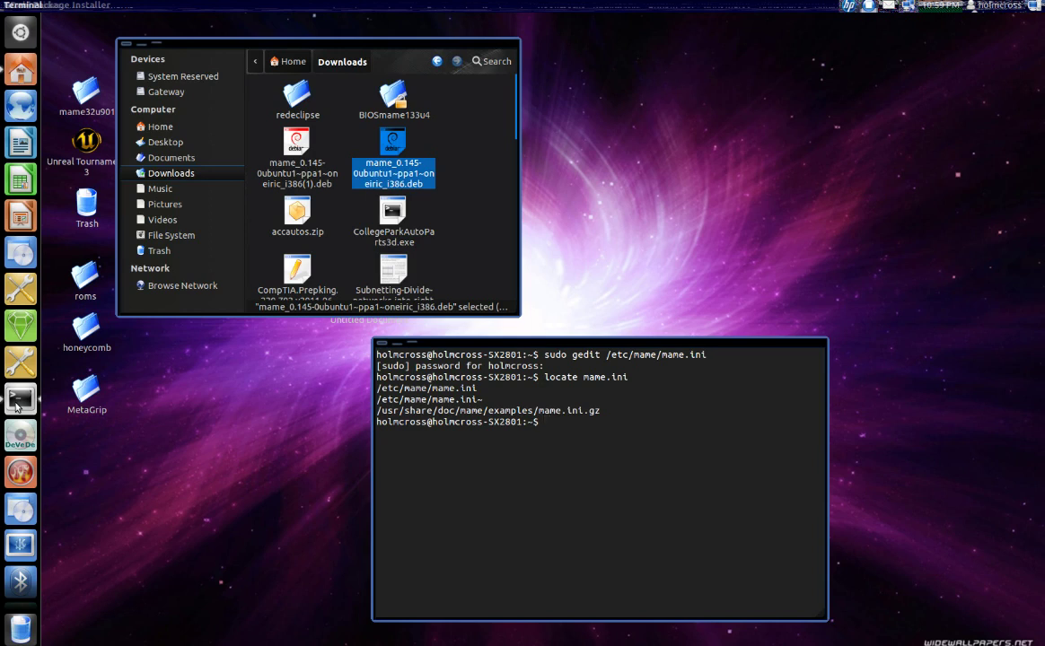
Step: Open the MAME configuration file for editing as root with sudo gedit /etc/mame/mame.ini
{"action": "type", "text": "sudo gedit /etc/mame/mame"}
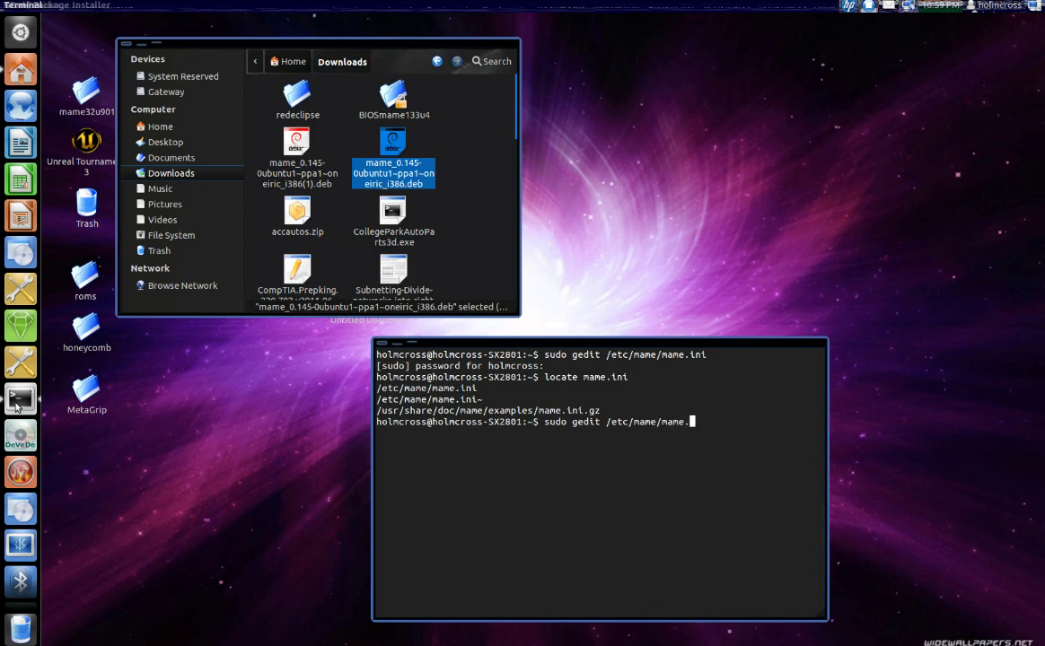
{"action": "type", "text": ".ini"}
{"action": "key", "text": "Return"}
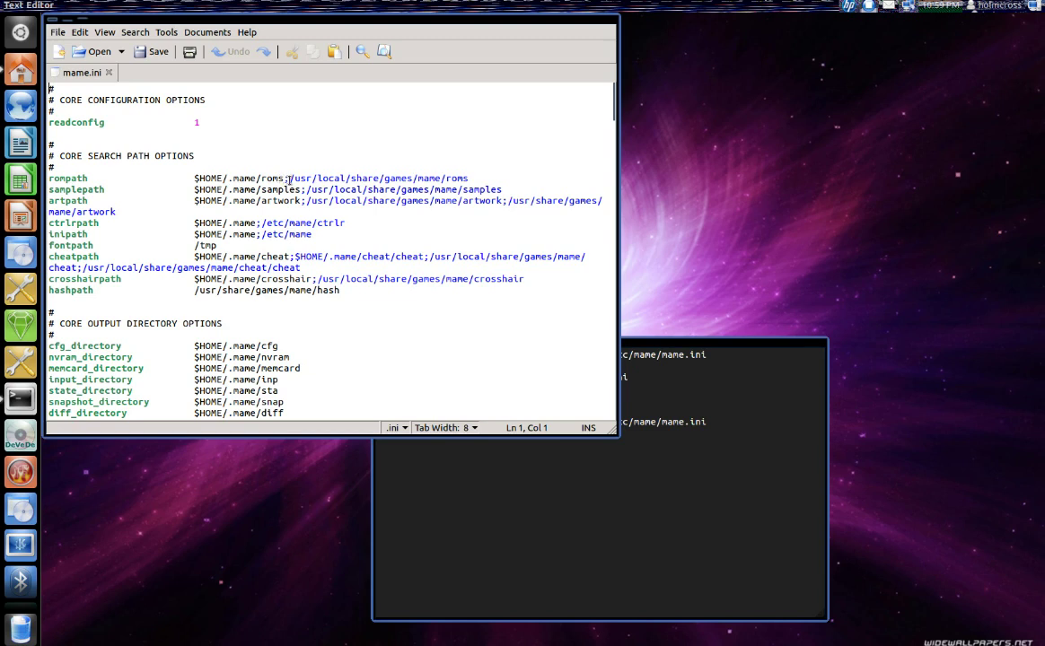
Step: Delete ;/usr/local/share/games/mame/roms from the rompath line, leaving only $HOME/.mame/roms
{"action": "left_click_drag", "start_coordinate": [290, 178], "coordinate": [520, 179]}
{"action": "left_click", "coordinate": [520, 179]}
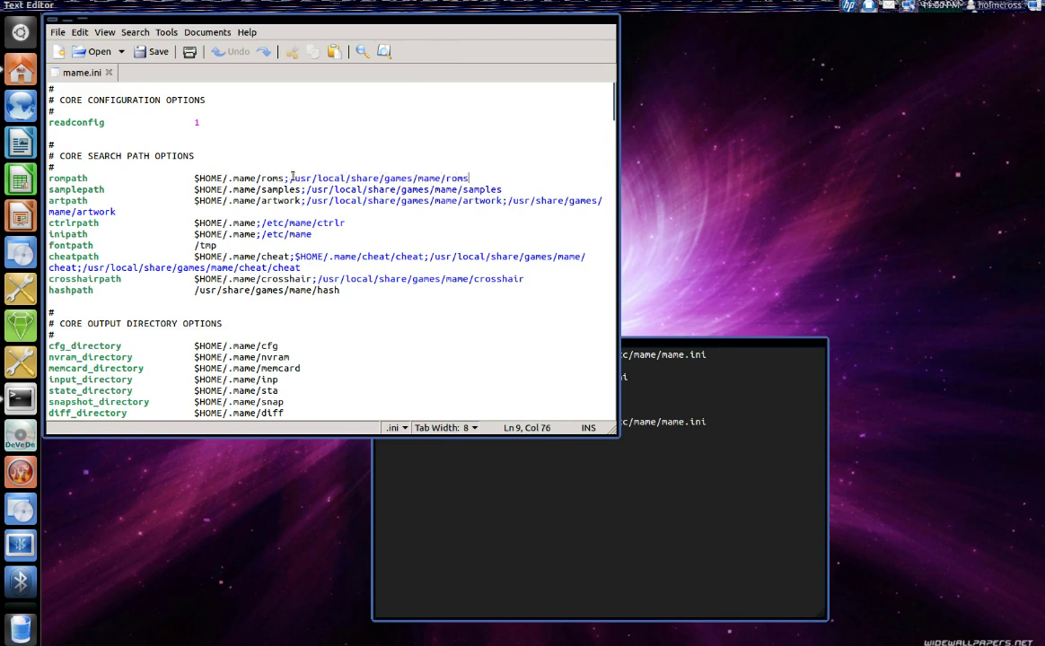
{"action": "left_click_drag", "start_coordinate": [285, 178], "coordinate": [494, 178]}
{"action": "key", "text": "Delete"}
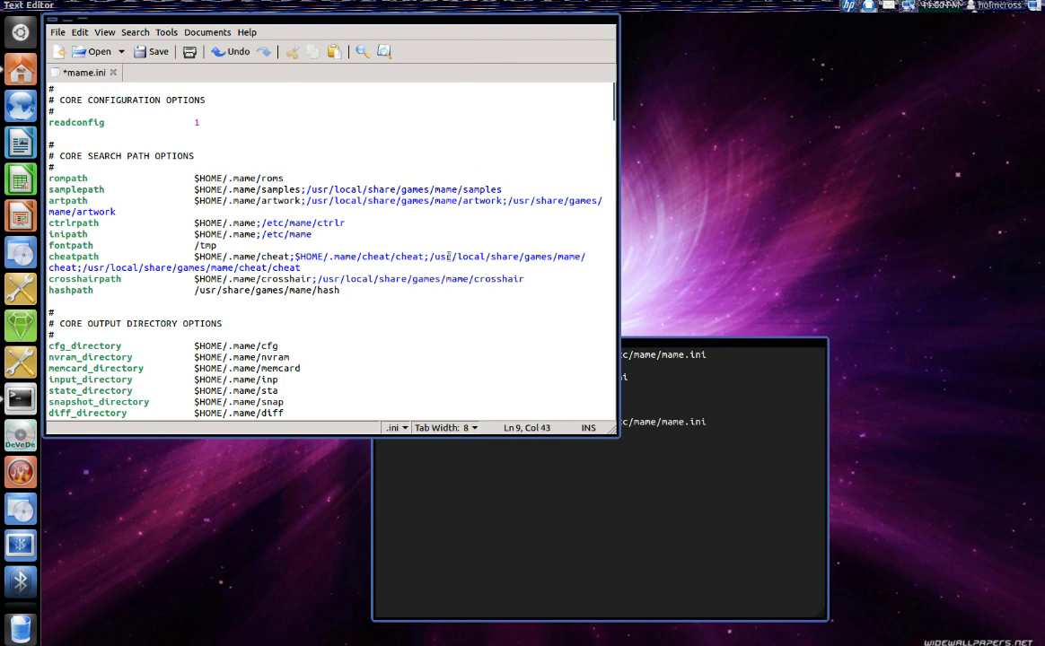
Step: Set joystick to 1 in the core input options of mame.ini
{"action": "scroll", "coordinate": [411, 264], "scroll_direction": "down", "scroll_amount": 3}
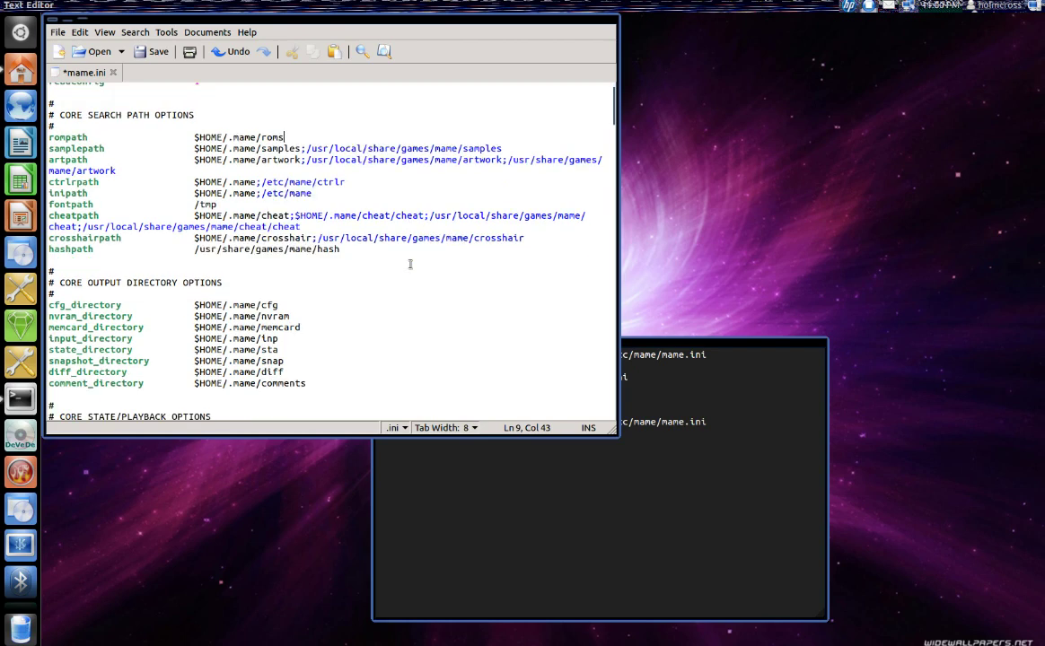
{"action": "scroll", "coordinate": [410, 264], "scroll_direction": "down", "scroll_amount": 5}
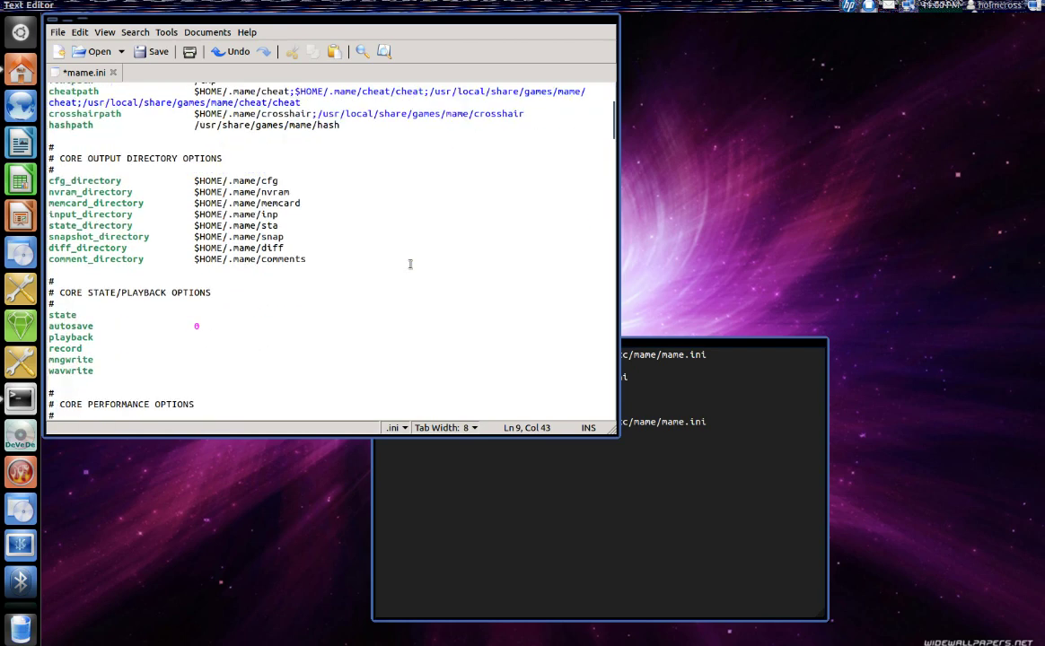
{"action": "scroll", "coordinate": [411, 264], "scroll_direction": "down", "scroll_amount": 1}
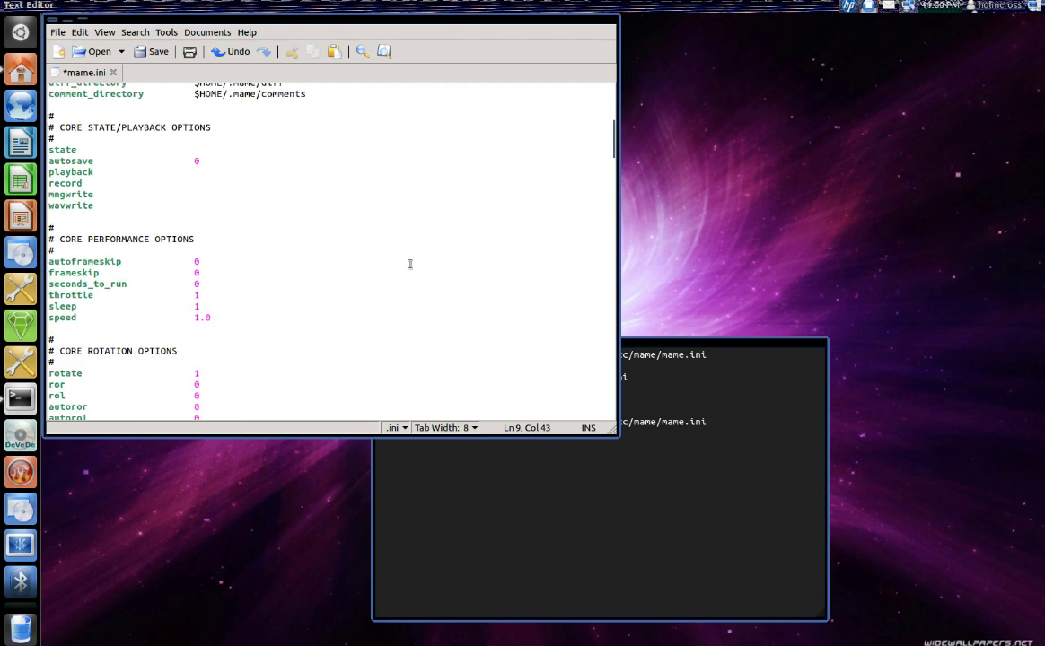
{"action": "scroll", "coordinate": [411, 263], "scroll_direction": "down", "scroll_amount": 2}
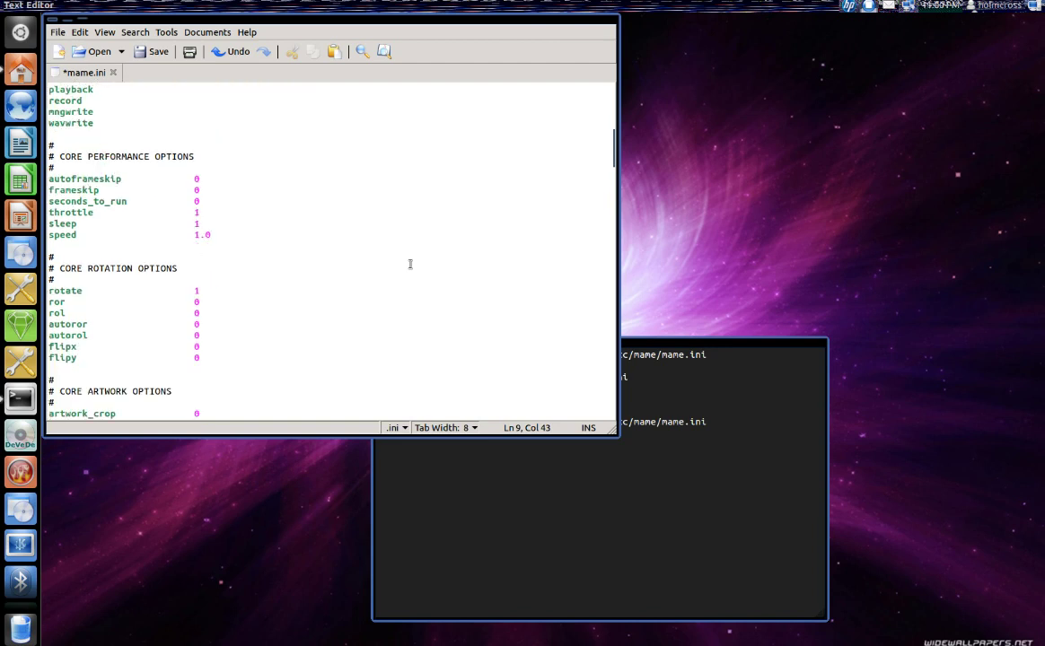
{"action": "scroll", "coordinate": [410, 264], "scroll_direction": "down", "scroll_amount": 6}
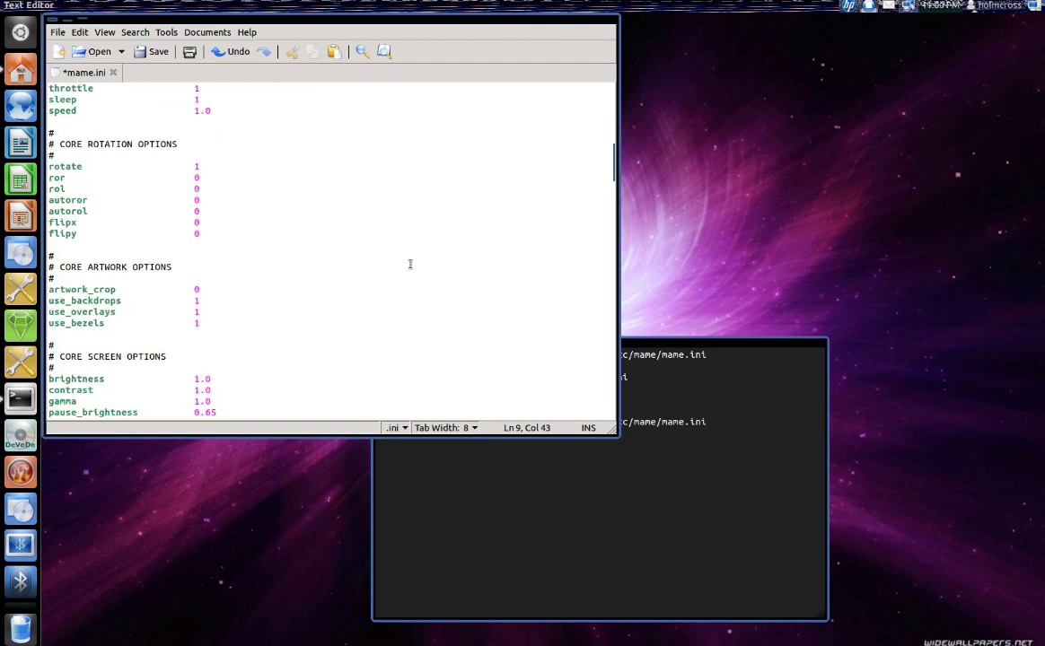
{"action": "scroll", "coordinate": [411, 264], "scroll_direction": "down", "scroll_amount": 6}
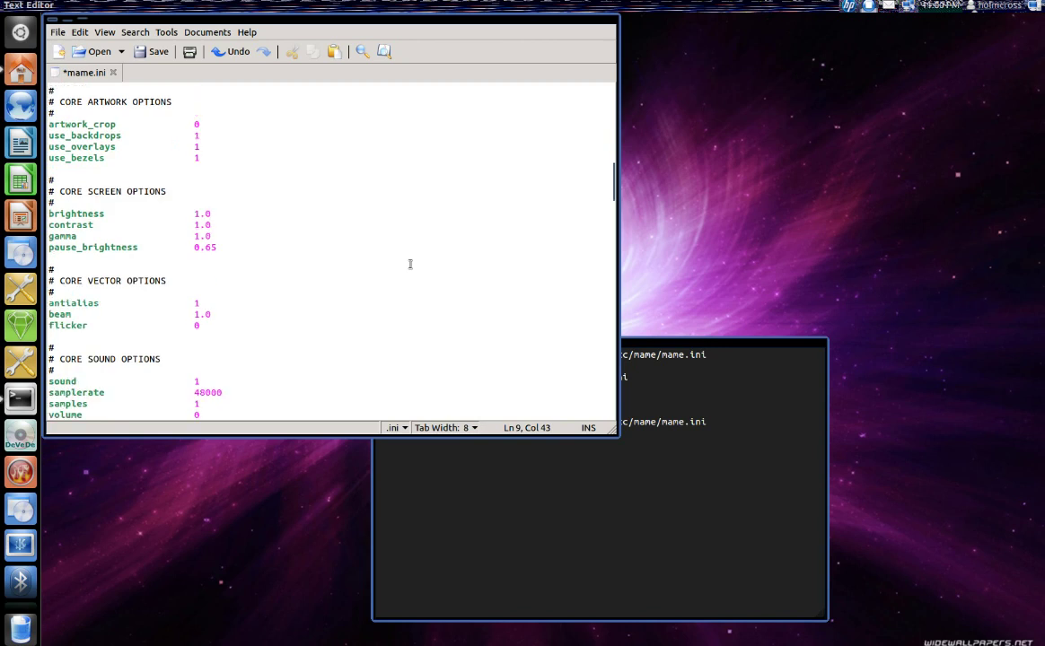
{"action": "scroll", "coordinate": [410, 264], "scroll_direction": "down", "scroll_amount": 4}
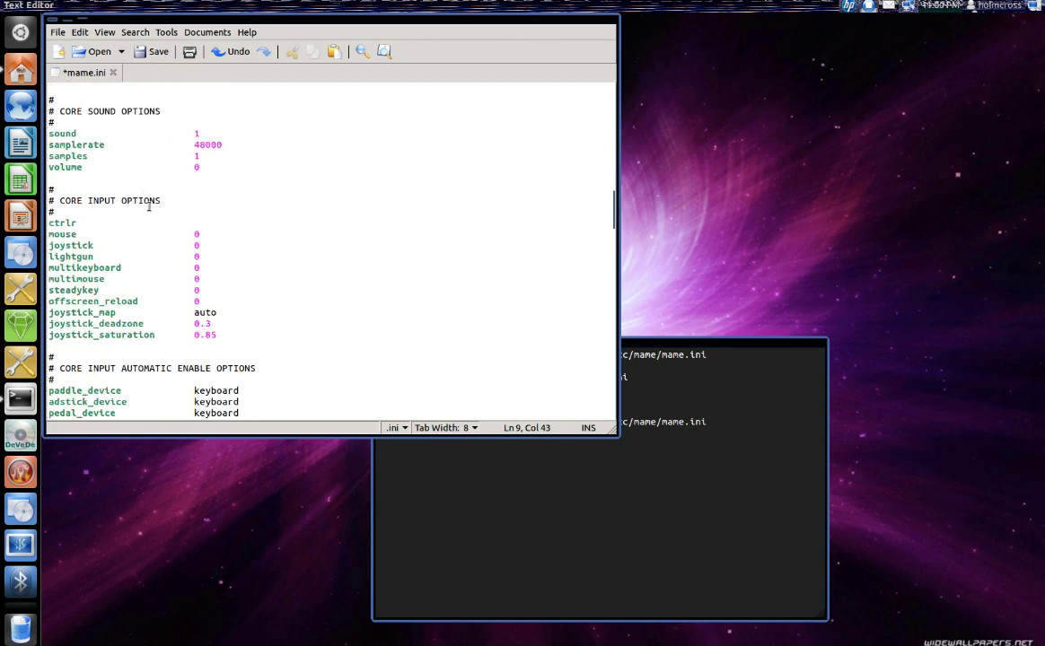
{"action": "left_click", "coordinate": [199, 246]}
{"action": "key", "text": "BackSpace"}
{"action": "type", "text": "1"}
Step: Set multithreading to 1 in the performance options of mame.ini
{"action": "scroll", "coordinate": [279, 259], "scroll_direction": "down", "scroll_amount": 9}
{"action": "scroll", "coordinate": [280, 260], "scroll_direction": "down", "scroll_amount": 4}
{"action": "left_click", "coordinate": [210, 312]}
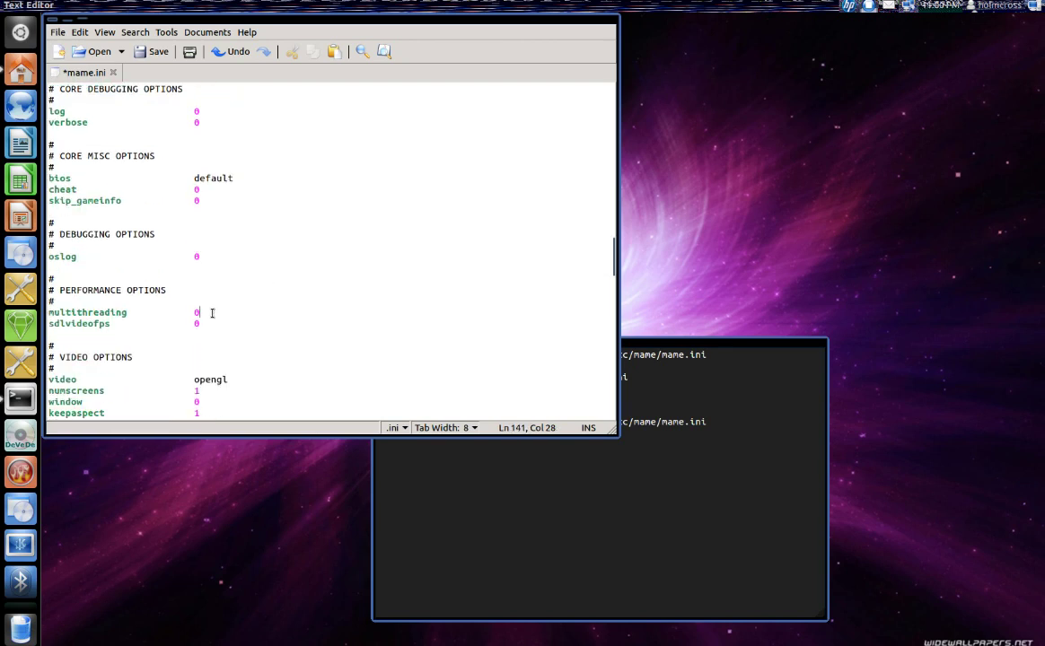
{"action": "key", "text": "BackSpace"}
{"action": "type", "text": "1"}
Step: Set window to 1 in the video options, and save and close mame.ini
{"action": "scroll", "coordinate": [203, 321], "scroll_direction": "down", "scroll_amount": 2}
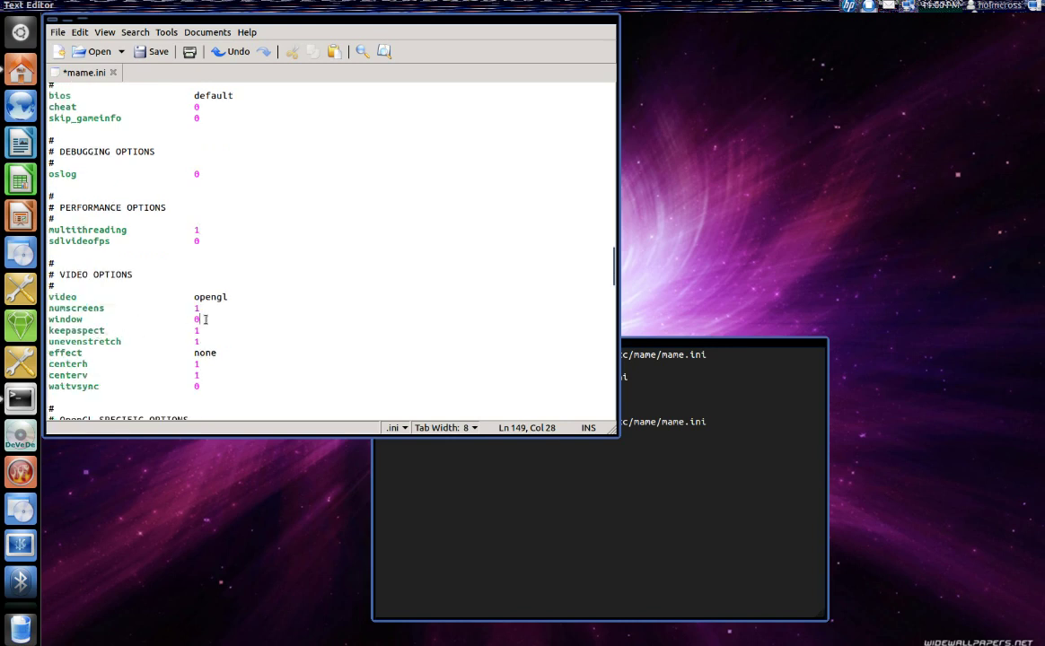
{"action": "key", "text": "BackSpace"}
{"action": "type", "text": "1"}
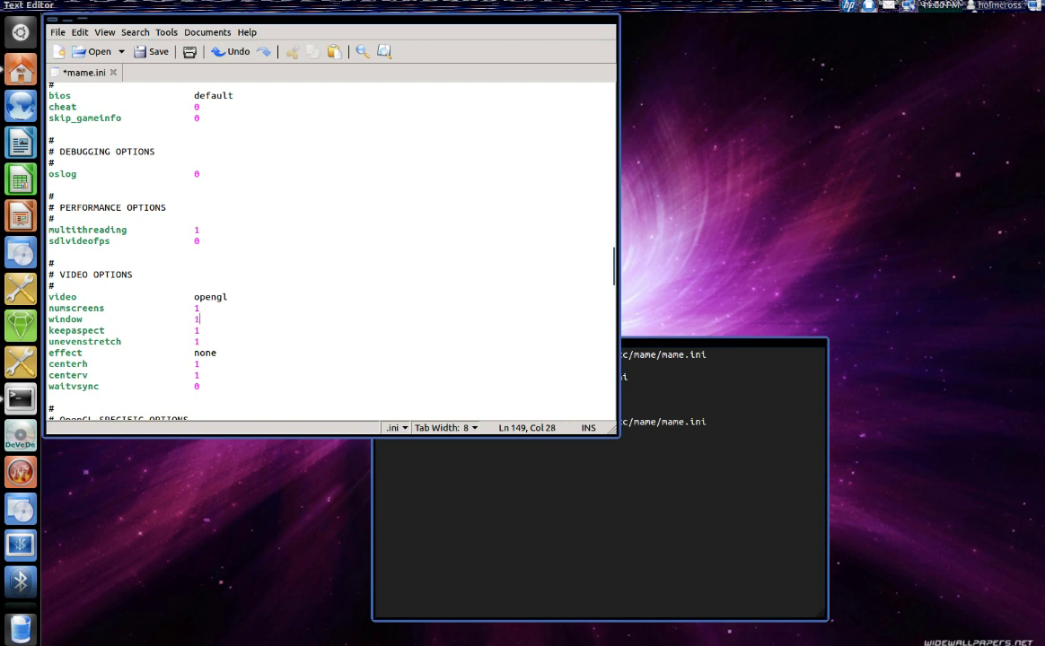
{"action": "left_click", "coordinate": [151, 56]}
{"action": "left_click", "coordinate": [51, 20]}
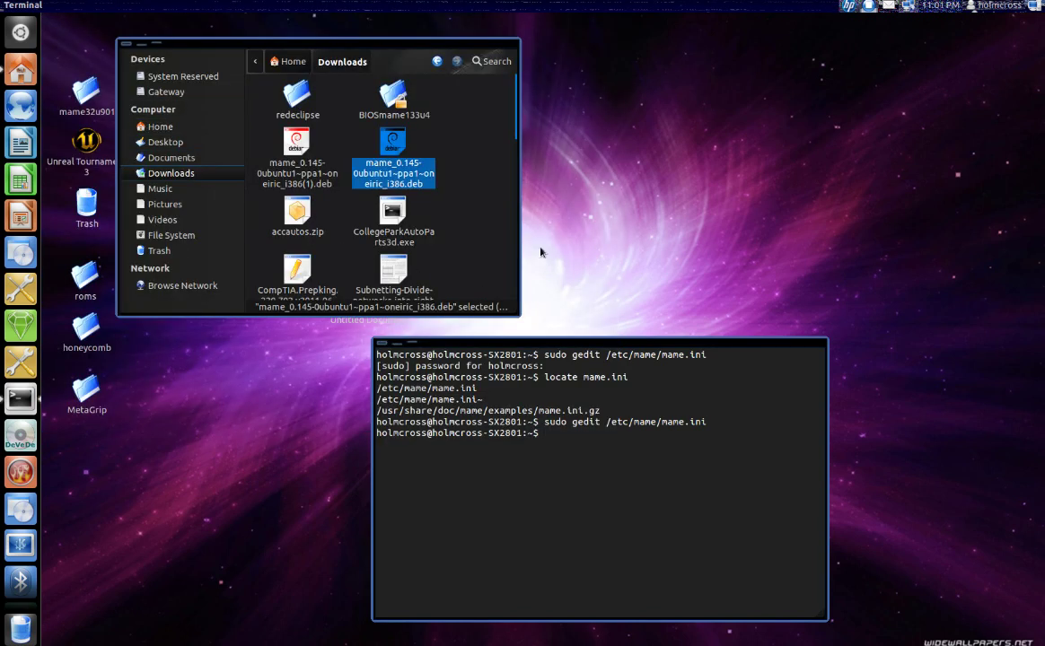
Step: Show the hidden files of the Home folder in a maximized file manager window and open the .mame folder
{"action": "left_click", "coordinate": [158, 126]}
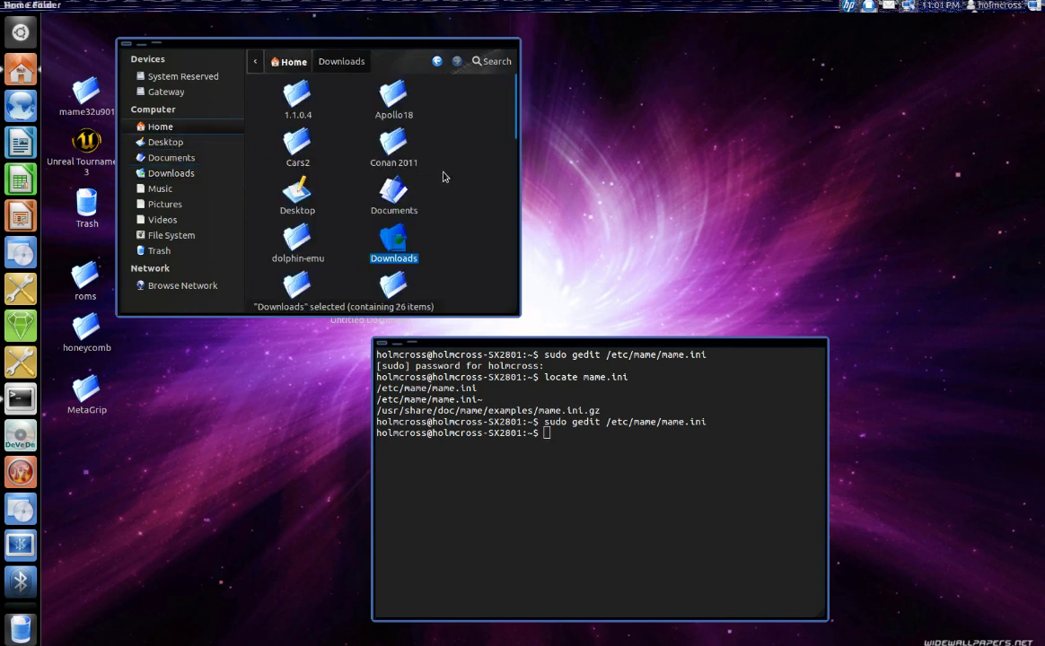
{"action": "scroll", "coordinate": [444, 175], "scroll_direction": "down", "scroll_amount": 1}
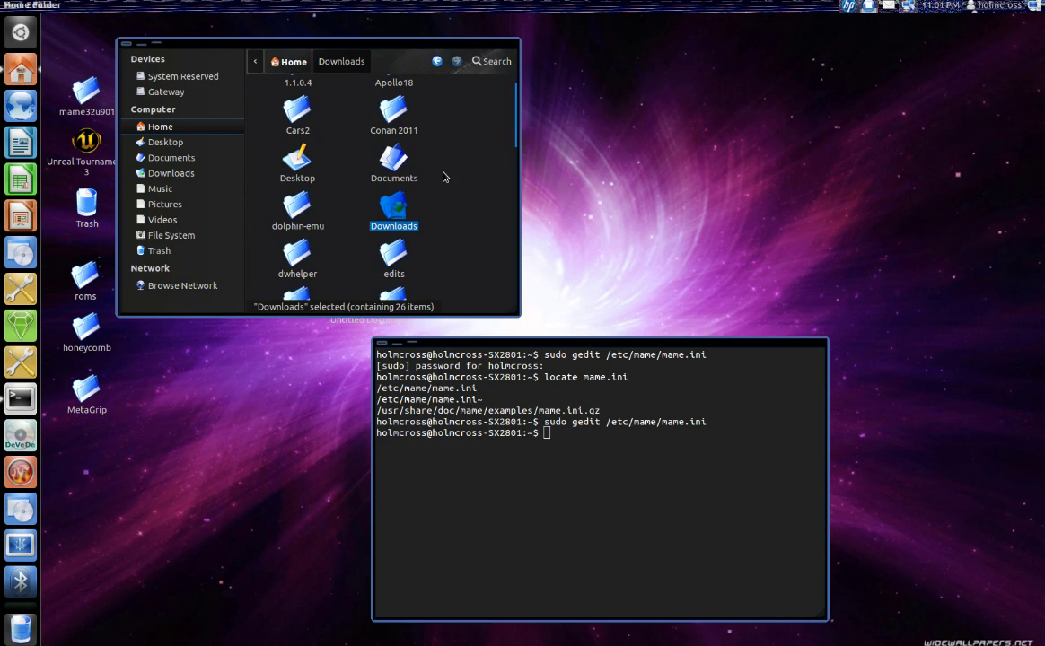
{"action": "scroll", "coordinate": [444, 177], "scroll_direction": "down", "scroll_amount": 2}
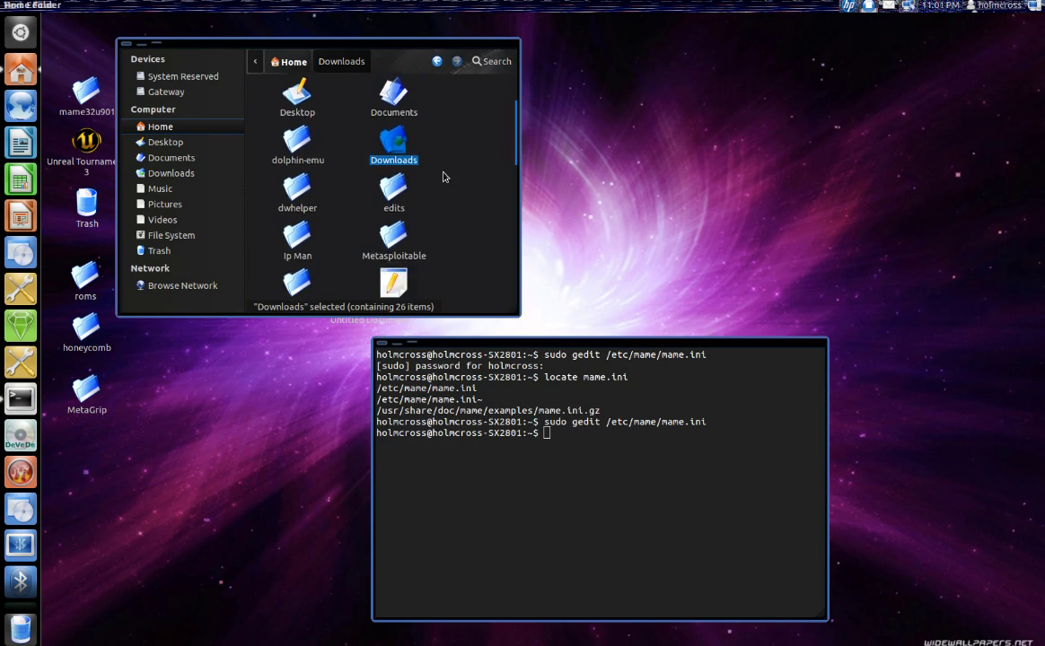
{"action": "left_click", "coordinate": [156, 43]}
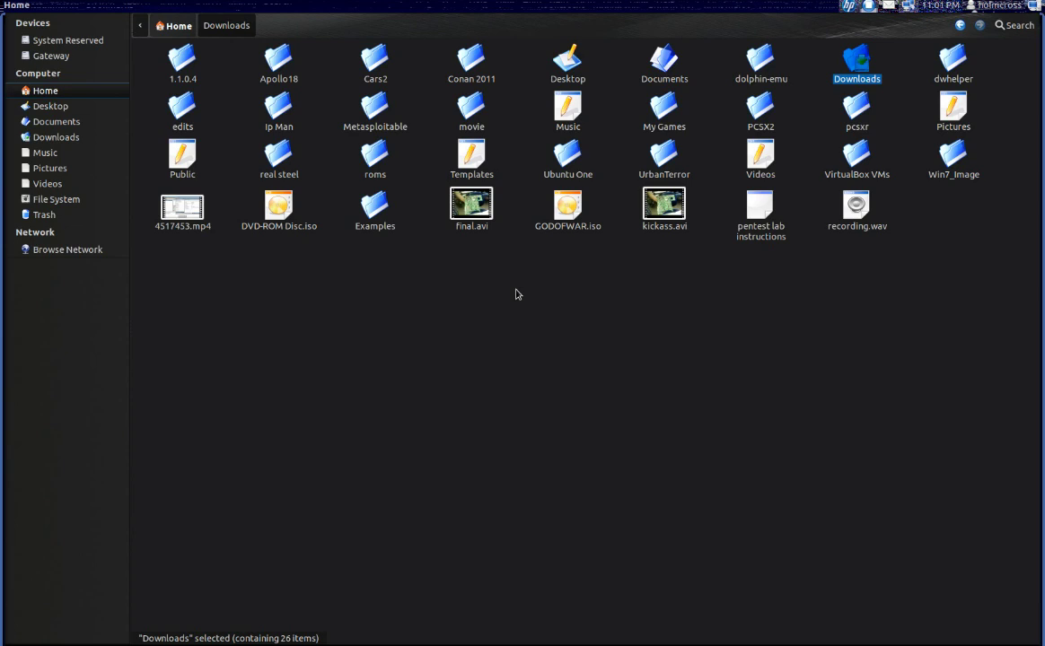
{"action": "key", "text": "ctrl+h"}
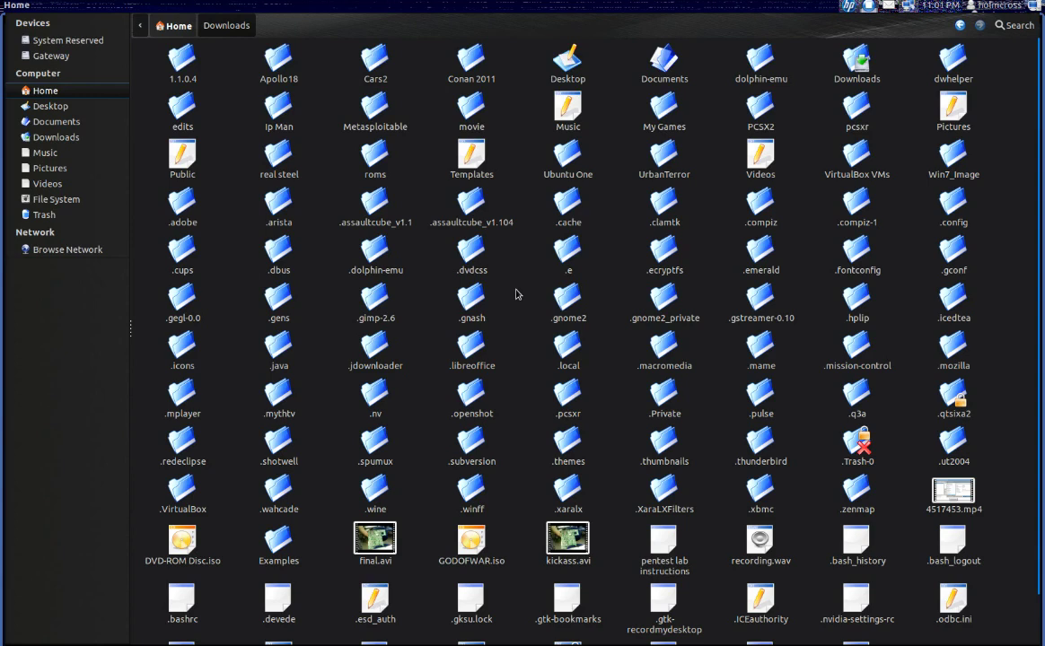
{"action": "left_click", "coordinate": [755, 352]}
{"action": "double_click", "coordinate": [756, 352]}
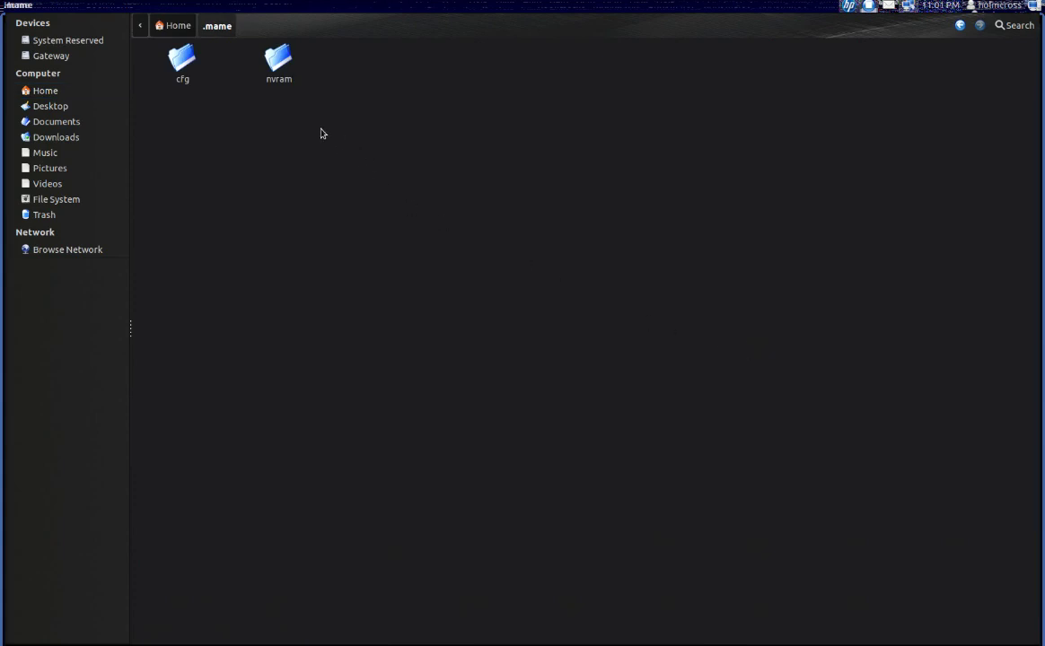
Step: Create a new folder named roms inside the .mame folder
{"action": "right_click", "coordinate": [323, 131]}
{"action": "left_click", "coordinate": [332, 141]}
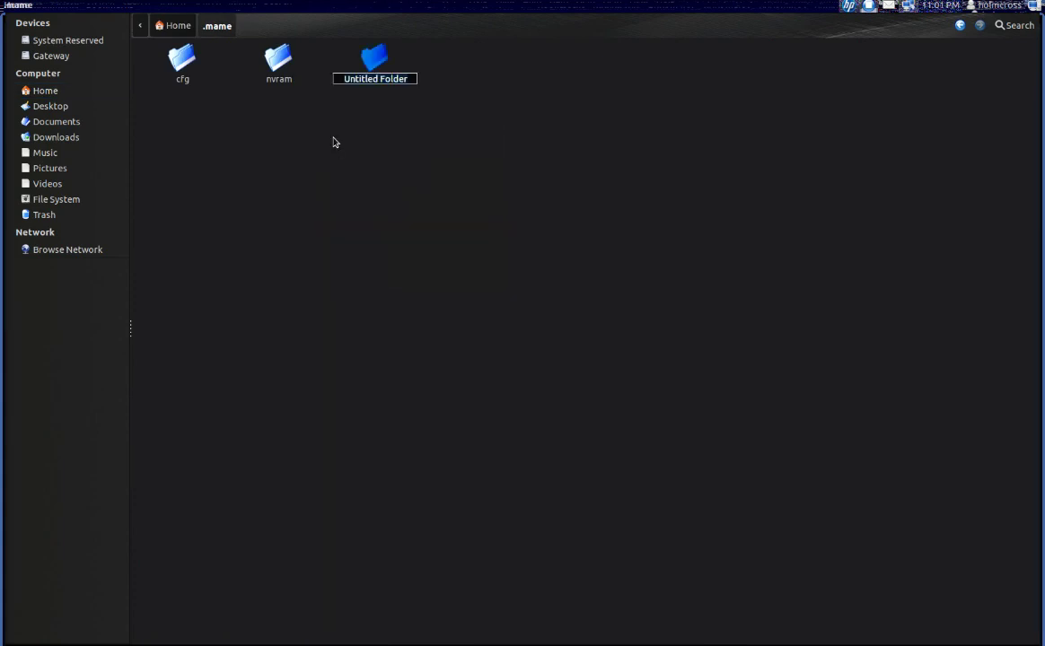
{"action": "type", "text": "roms"}
{"action": "key", "text": "Return"}
Step: Open the Desktop's roms folder in a new window, copy all the files in it, and close that window
{"action": "mouse_move", "coordinate": [97, 3]}
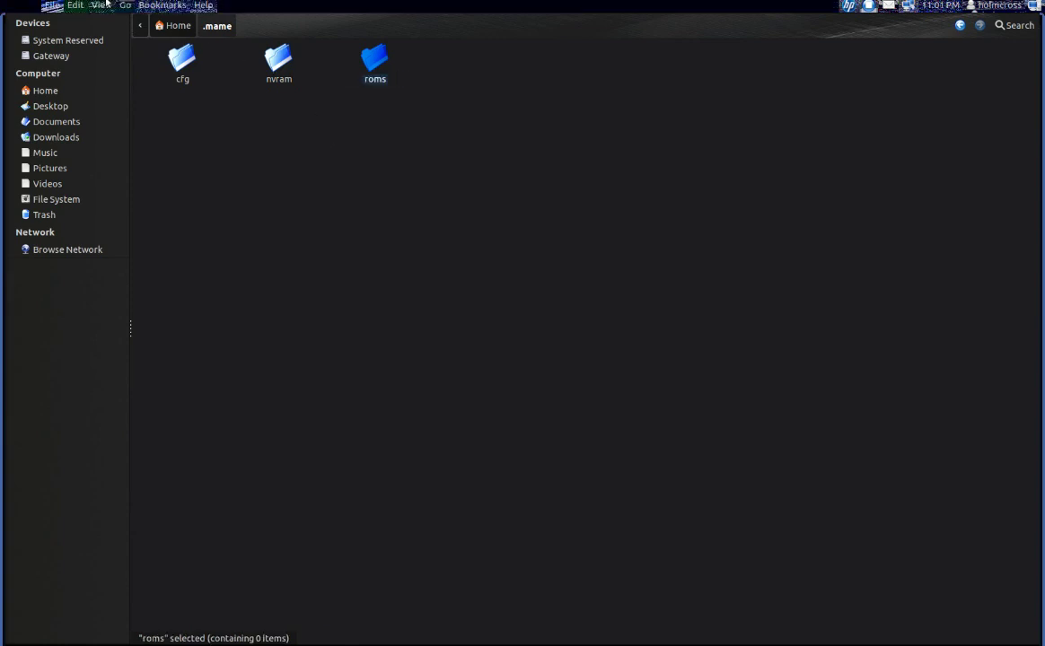
{"action": "right_click", "coordinate": [57, 112]}
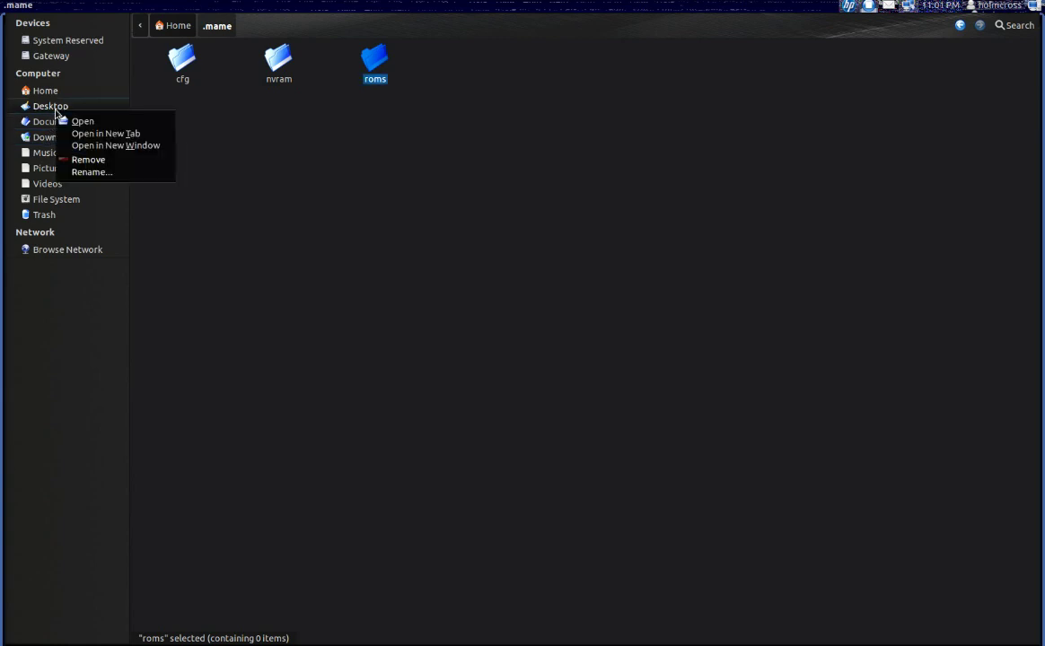
{"action": "left_click", "coordinate": [108, 146]}
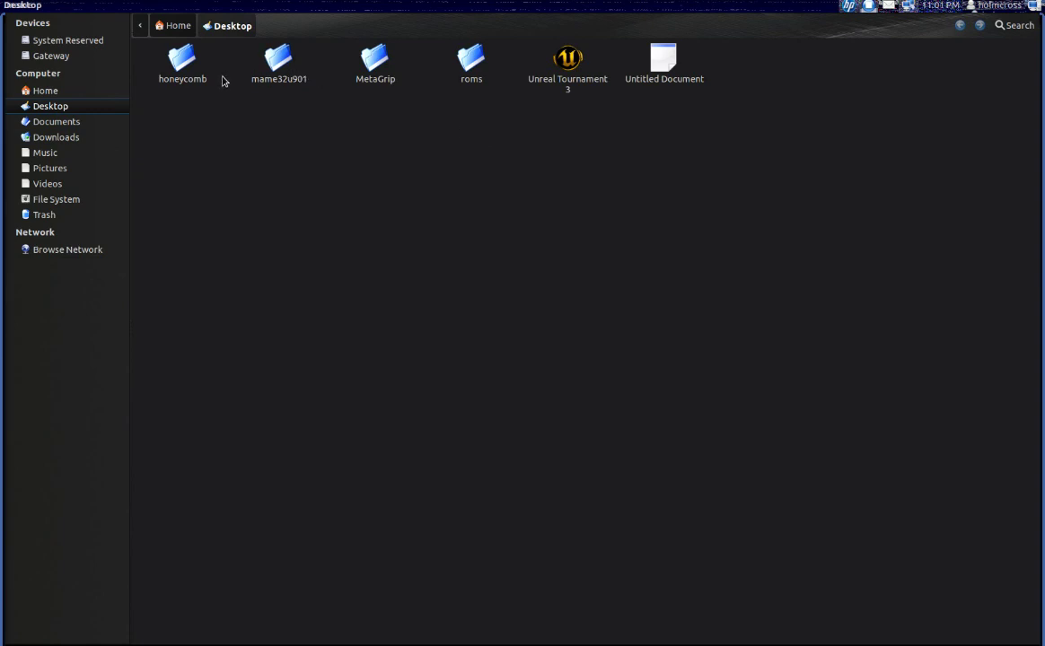
{"action": "double_click", "coordinate": [468, 63]}
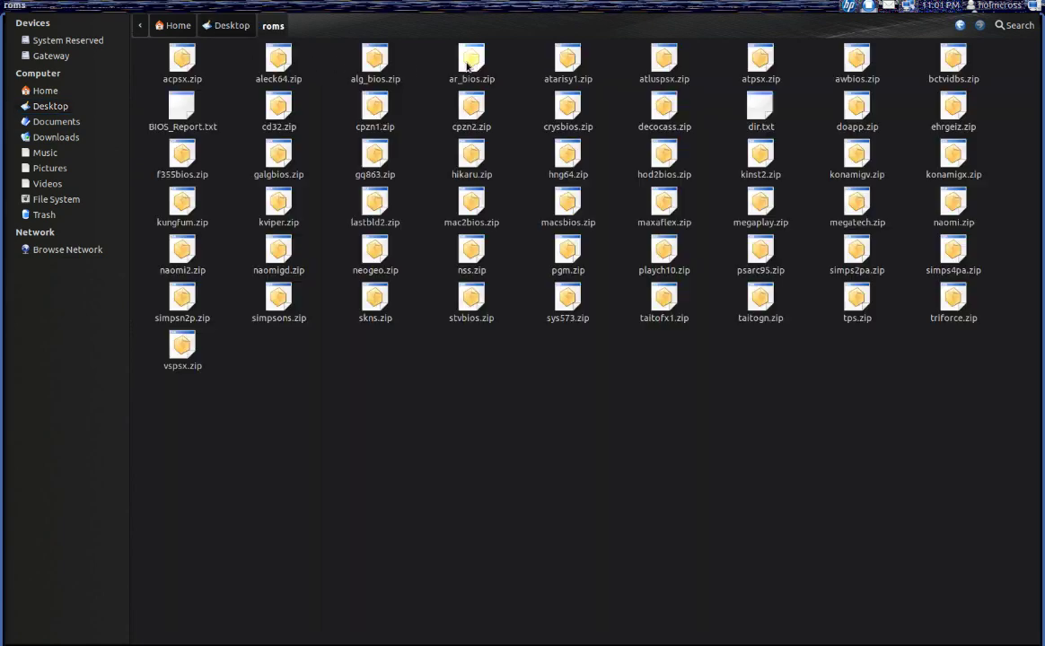
{"action": "left_click_drag", "start_coordinate": [947, 428], "coordinate": [182, 54]}
{"action": "right_click", "coordinate": [184, 61]}
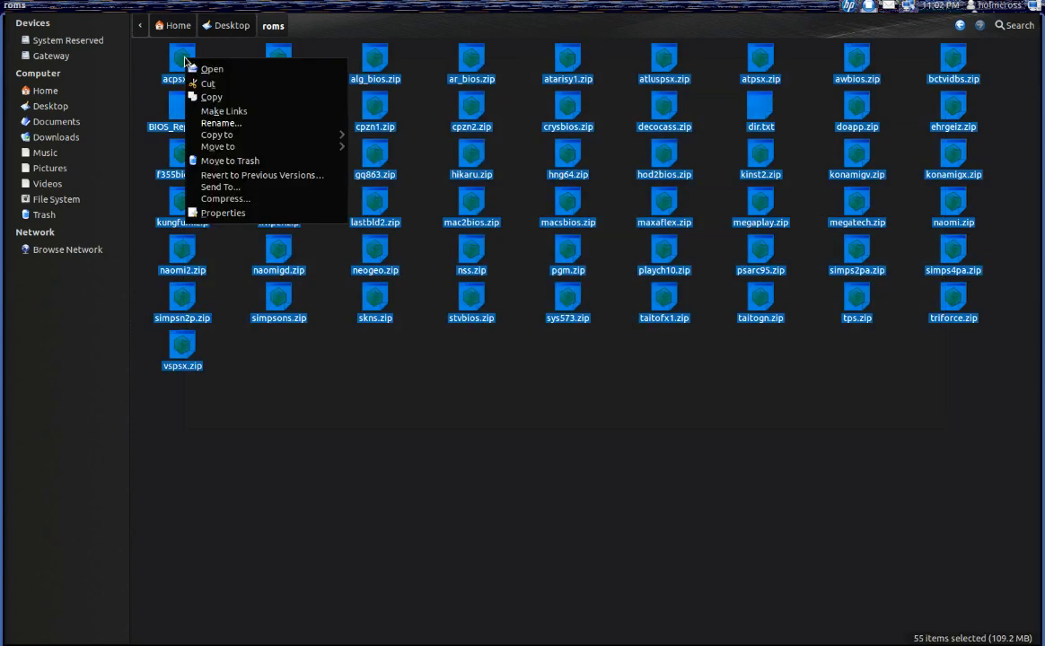
{"action": "left_click", "coordinate": [217, 99]}
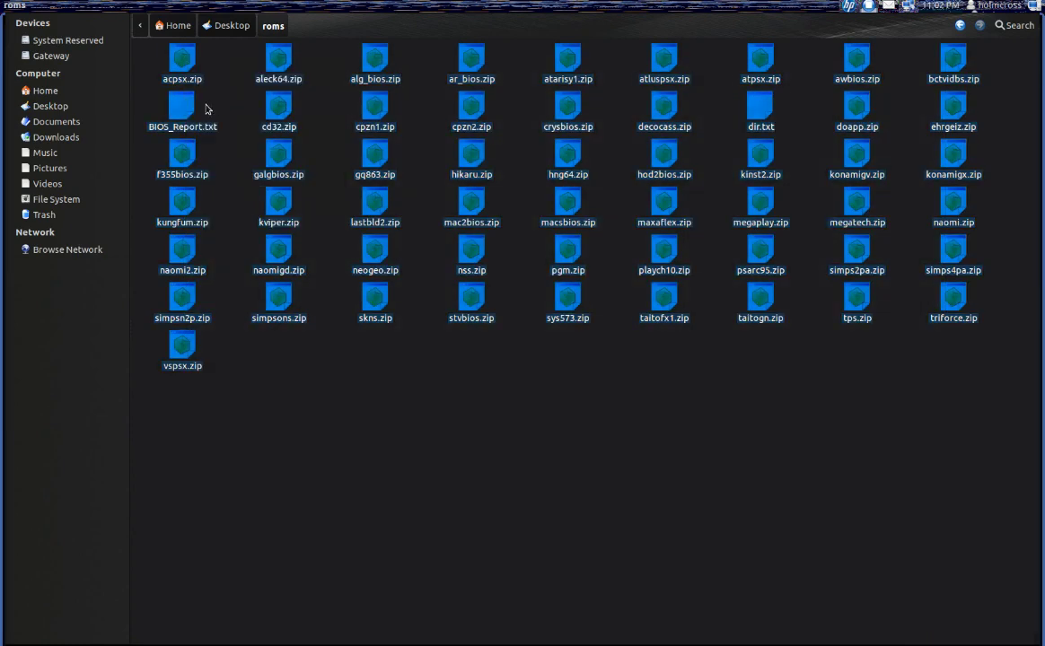
{"action": "left_click", "coordinate": [50, 5]}
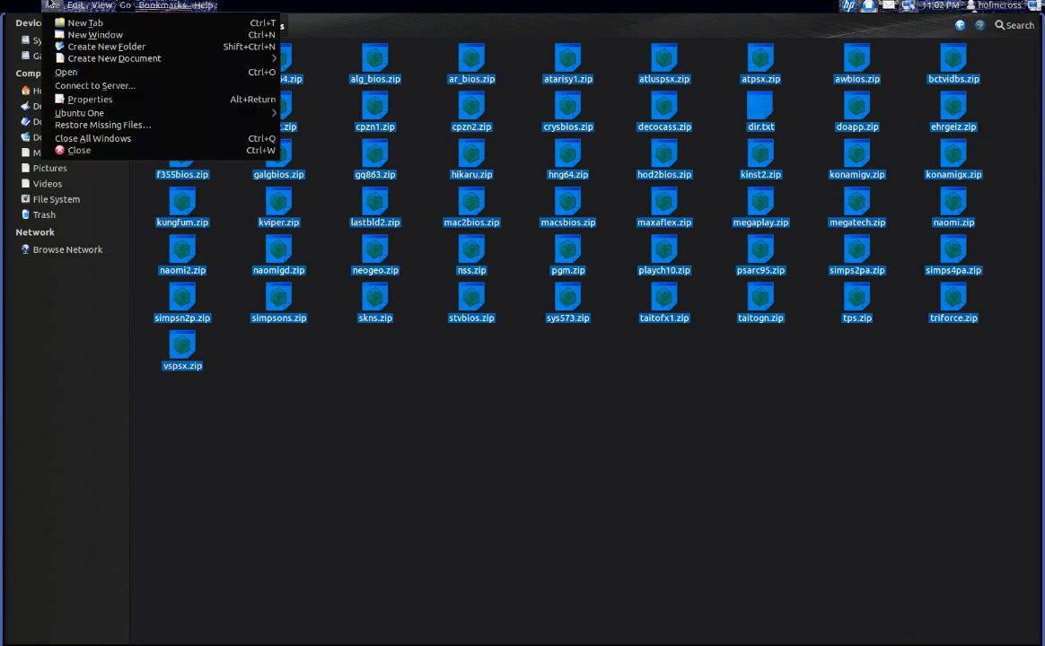
{"action": "left_click", "coordinate": [79, 151]}
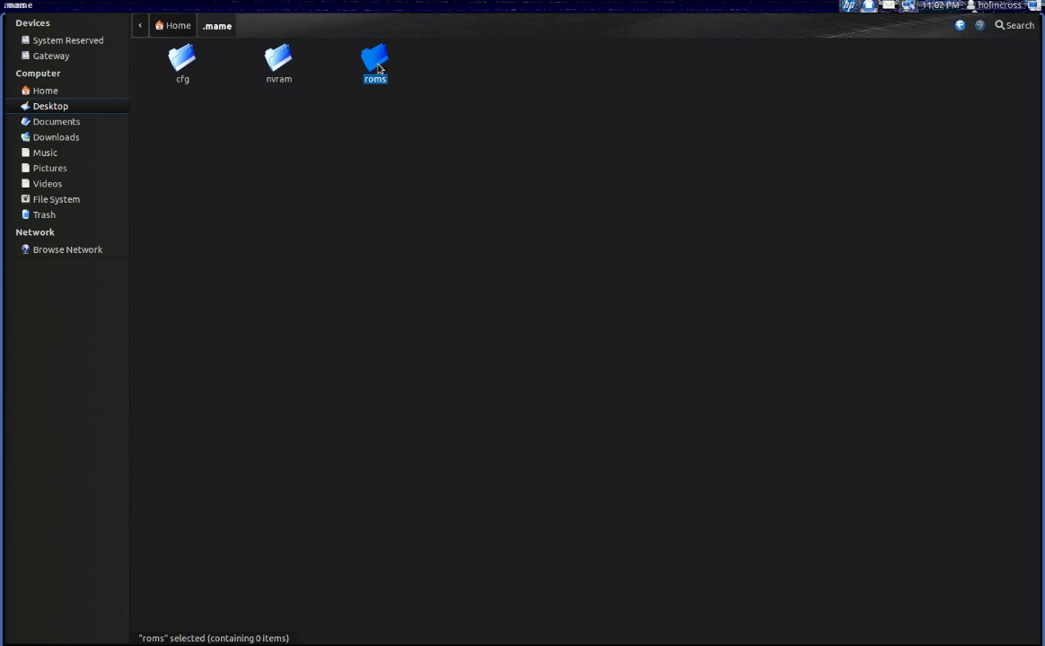
Step: Paste the copied ROM files into the roms folder inside .mame and dismiss the file manager window
{"action": "double_click", "coordinate": [376, 70]}
{"action": "right_click", "coordinate": [377, 93]}
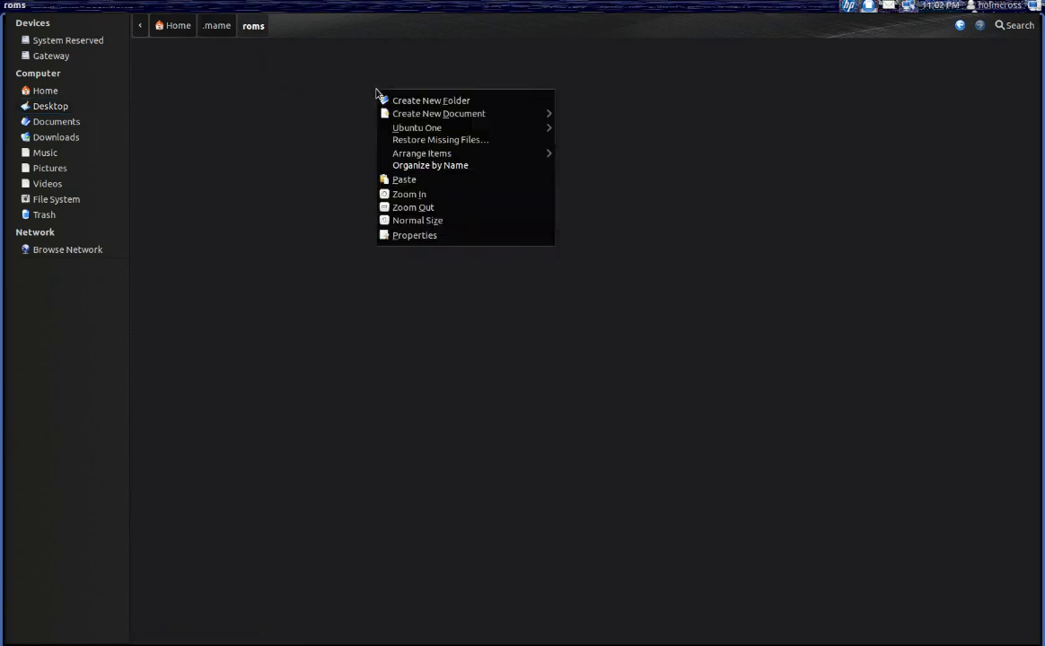
{"action": "left_click", "coordinate": [400, 184]}
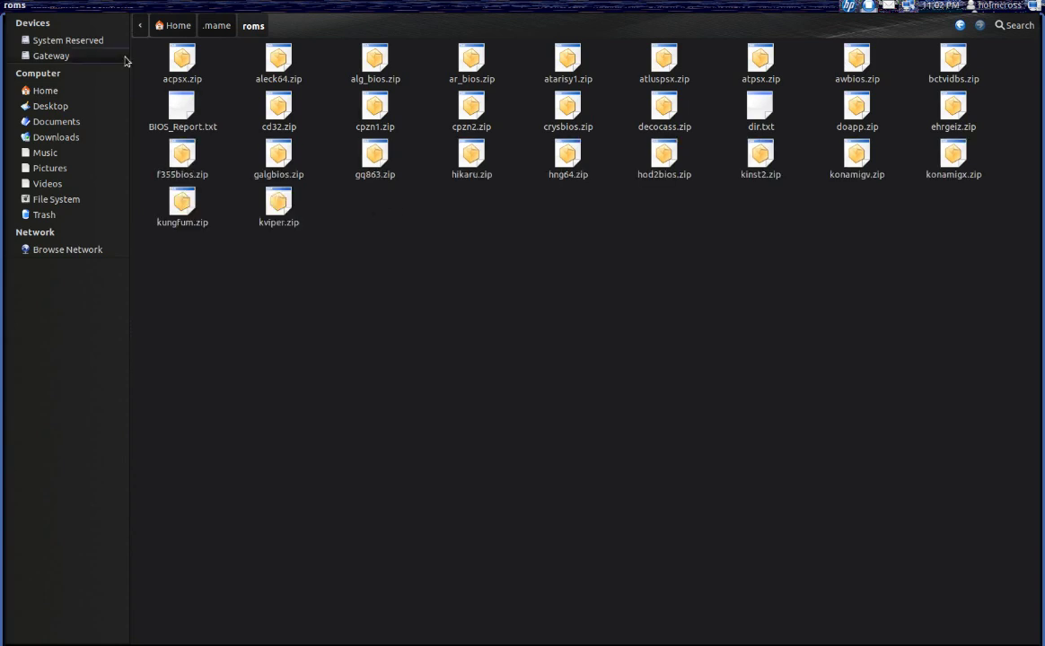
{"action": "key", "text": "ctrl+a"}
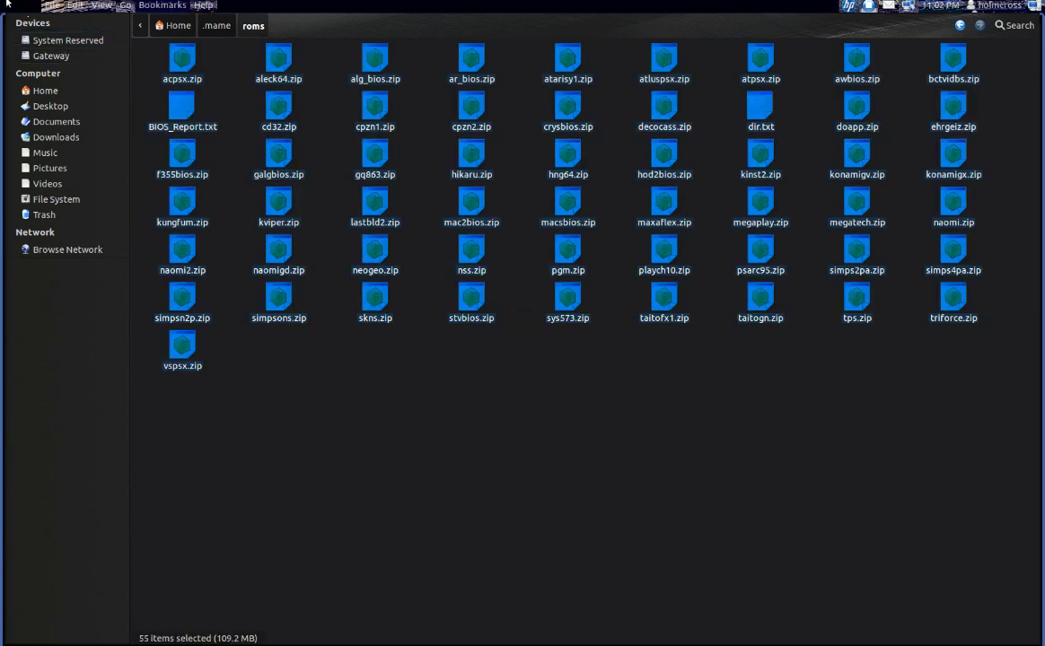
{"action": "left_click", "coordinate": [21, 5]}
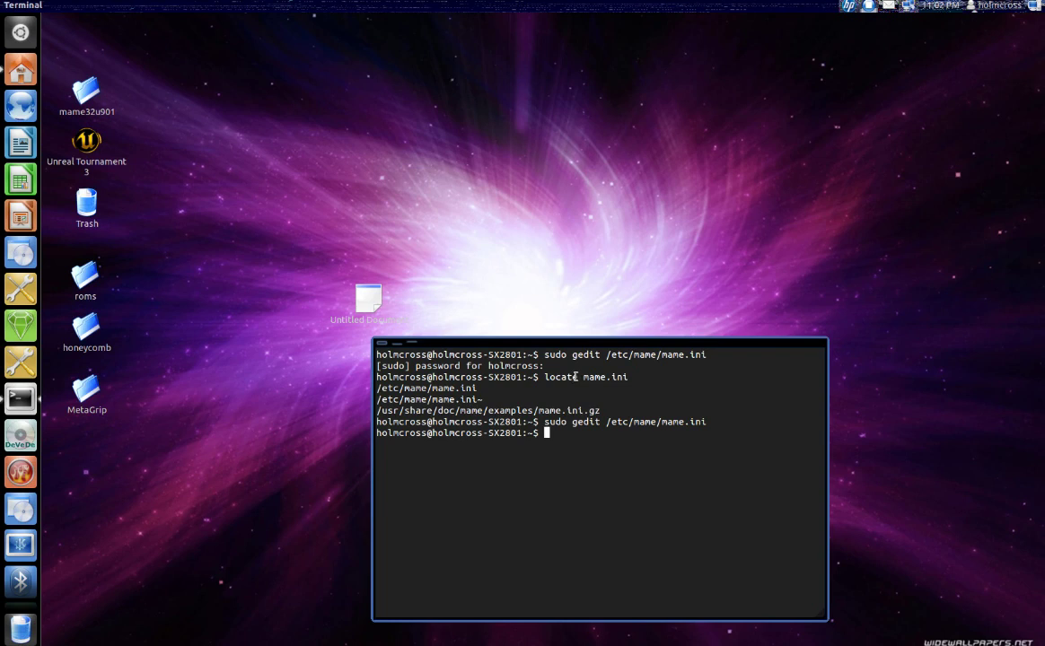
Step: Launch mame from the terminal and start the game Ehrgeiz (US, EG3/VER.A), acknowledging its startup notices
{"action": "type", "text": "mame"}
{"action": "key", "text": "Return"}
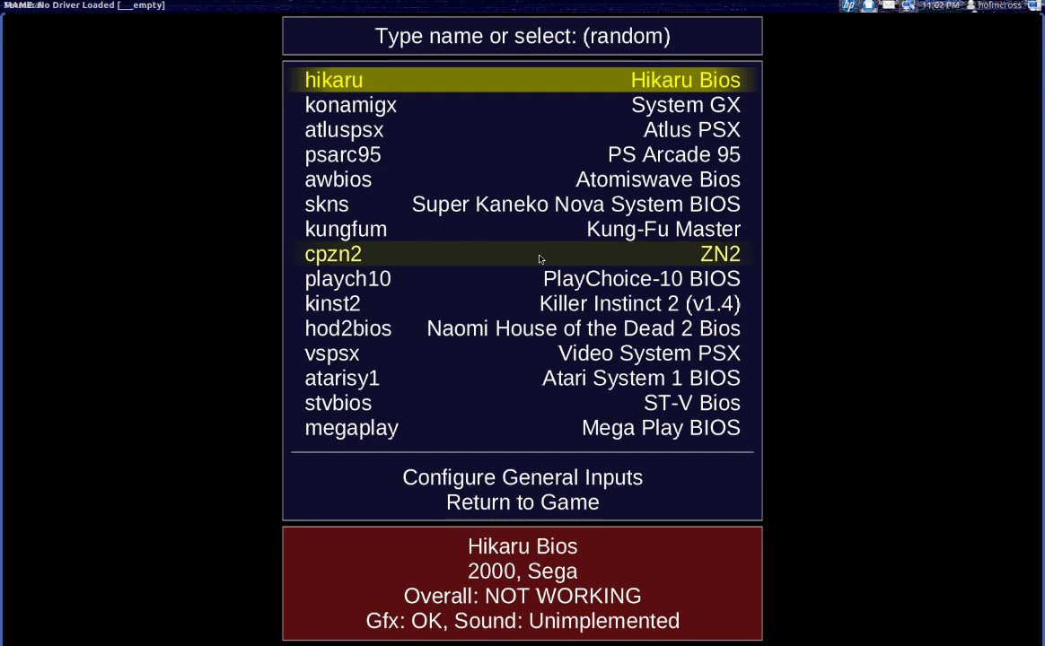
{"action": "type", "text": "e"}
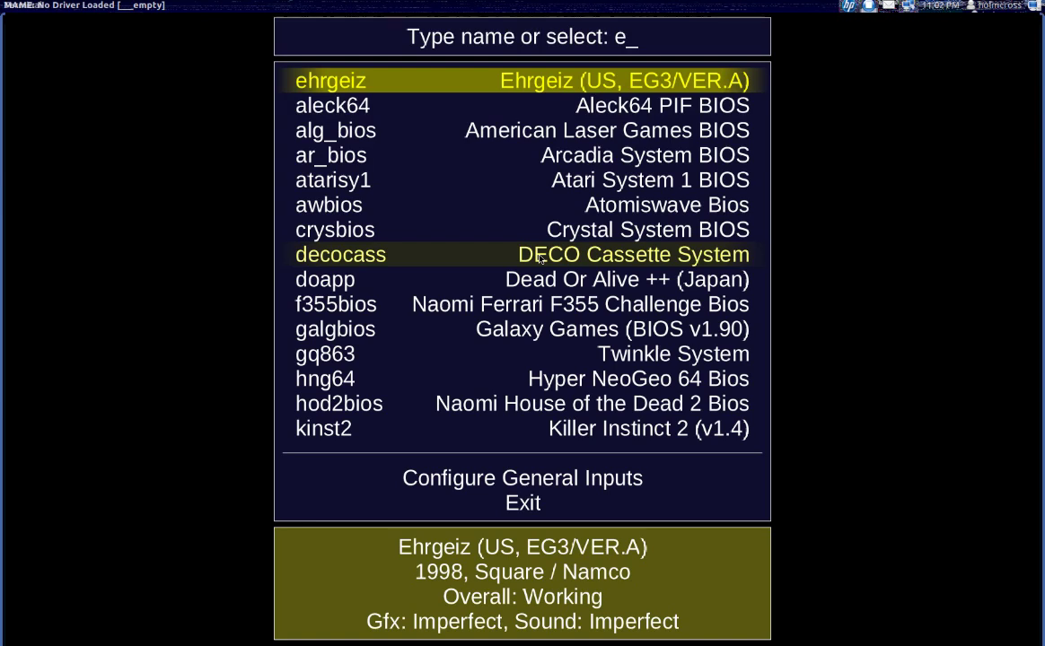
{"action": "key", "text": "Return"}
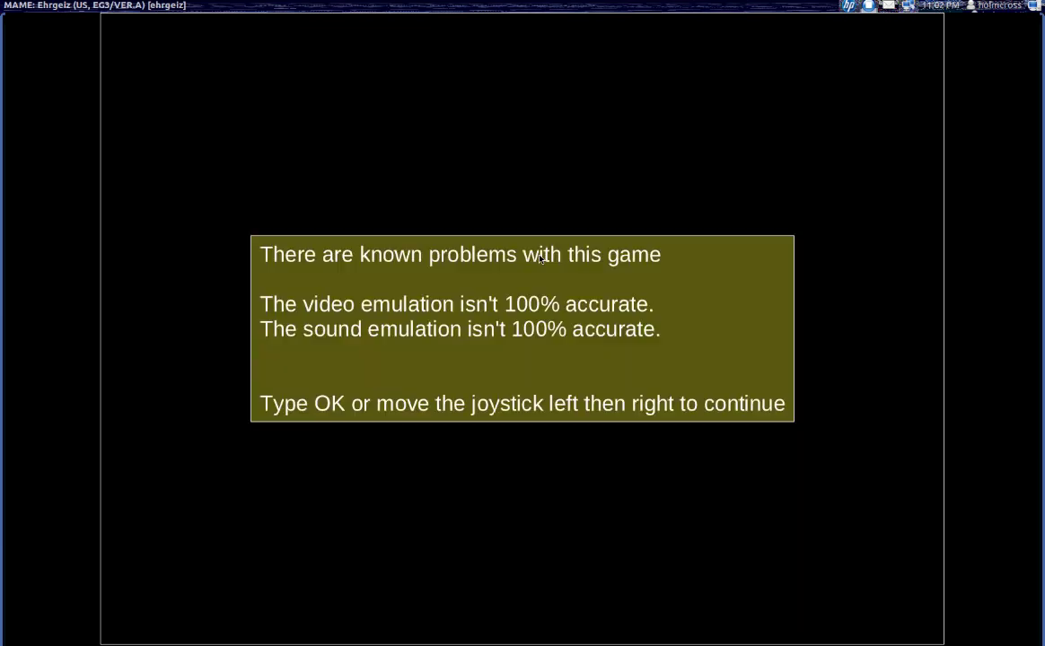
{"action": "key", "text": "o"}
{"action": "key", "text": "k"}
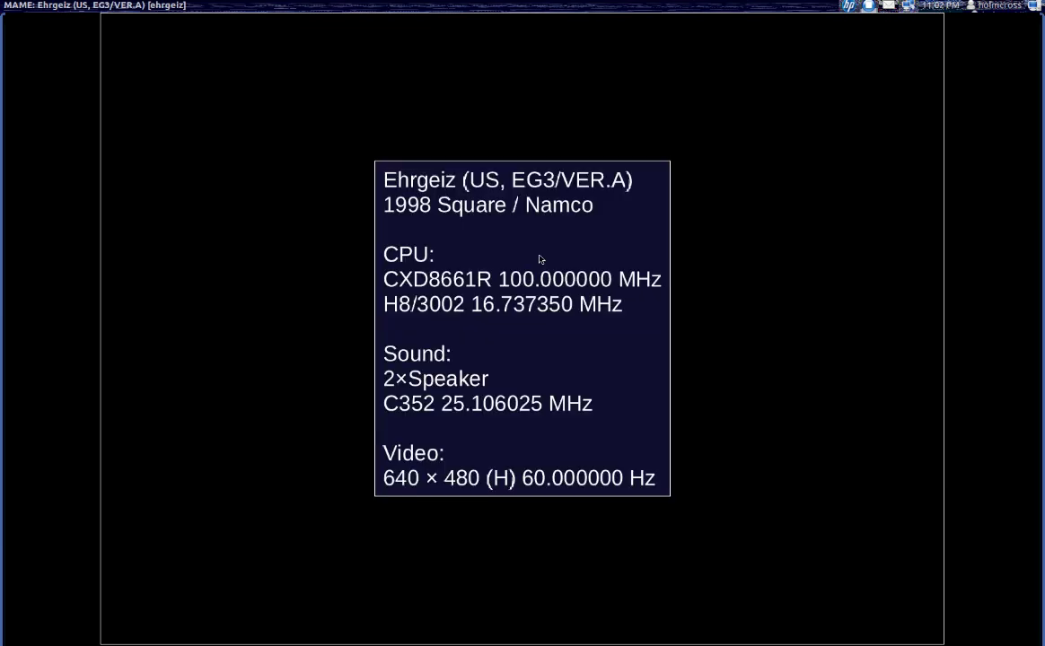
{"action": "key", "text": "Return"}
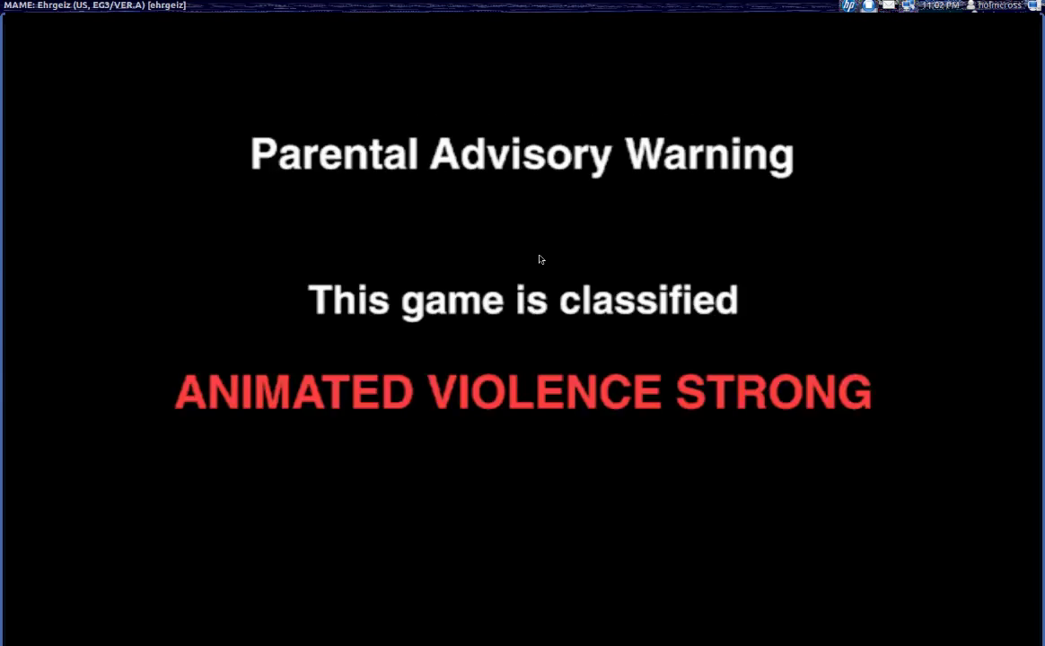
Step: Insert nine credits in Ehrgeiz and start a single-player match as Godhand
{"action": "key", "text": "5"}
{"action": "key", "text": "5"}
{"action": "key", "text": "5"}
{"action": "key", "text": "5"}
{"action": "key", "text": "5"}
{"action": "key", "text": "5"}
{"action": "key", "text": "5"}
{"action": "key", "text": "5"}
{"action": "key", "text": "5"}
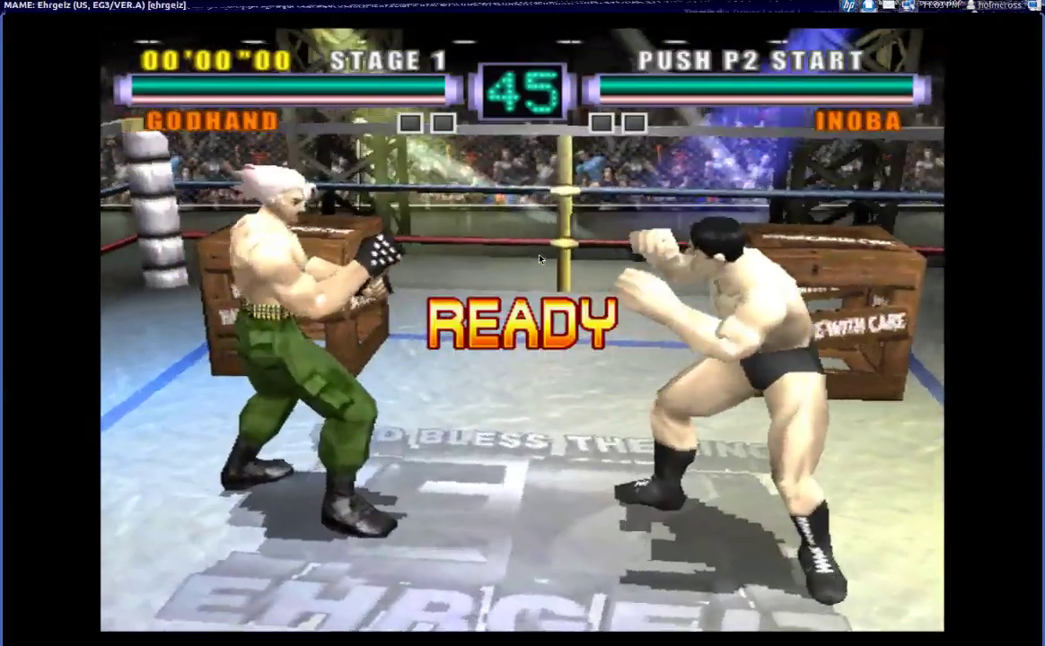
Step: Test the game controls by advancing on and attacking Inoba in stage 1, and quit MAME back to the terminal
{"action": "key", "text": "Right"}
{"action": "key", "text": "ctrl"}
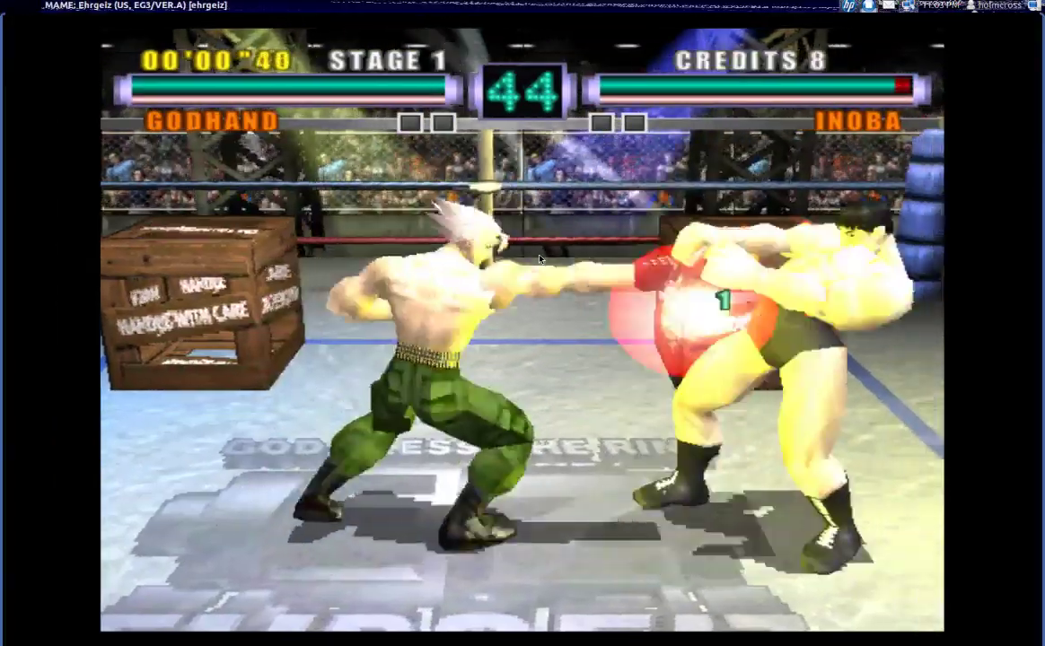
{"action": "key", "text": "ctrl+alt"}
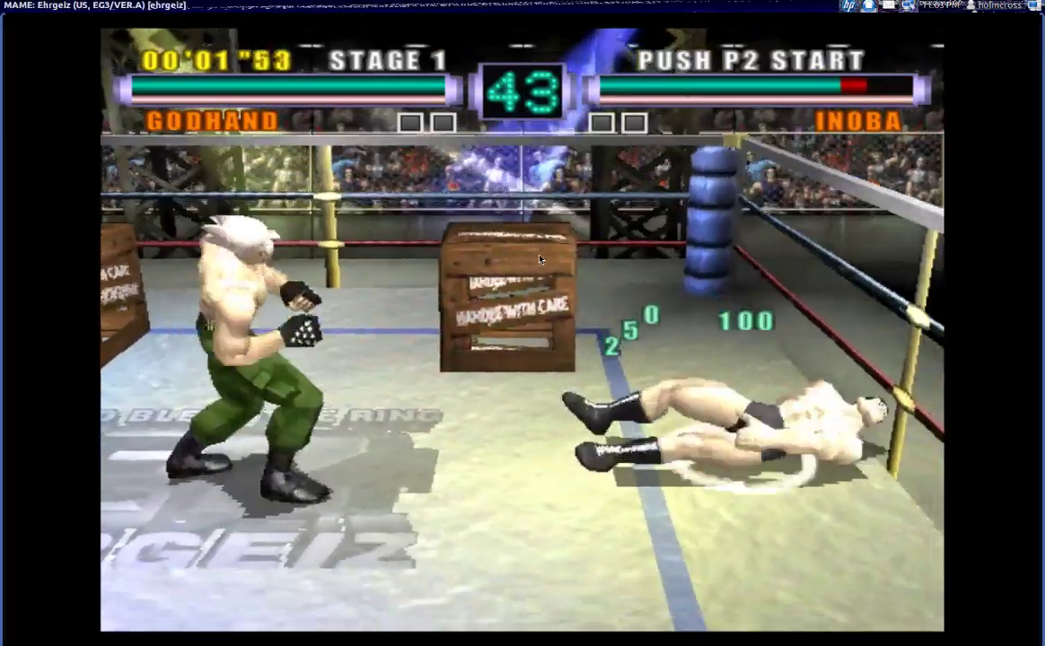
{"action": "key", "text": "Right"}
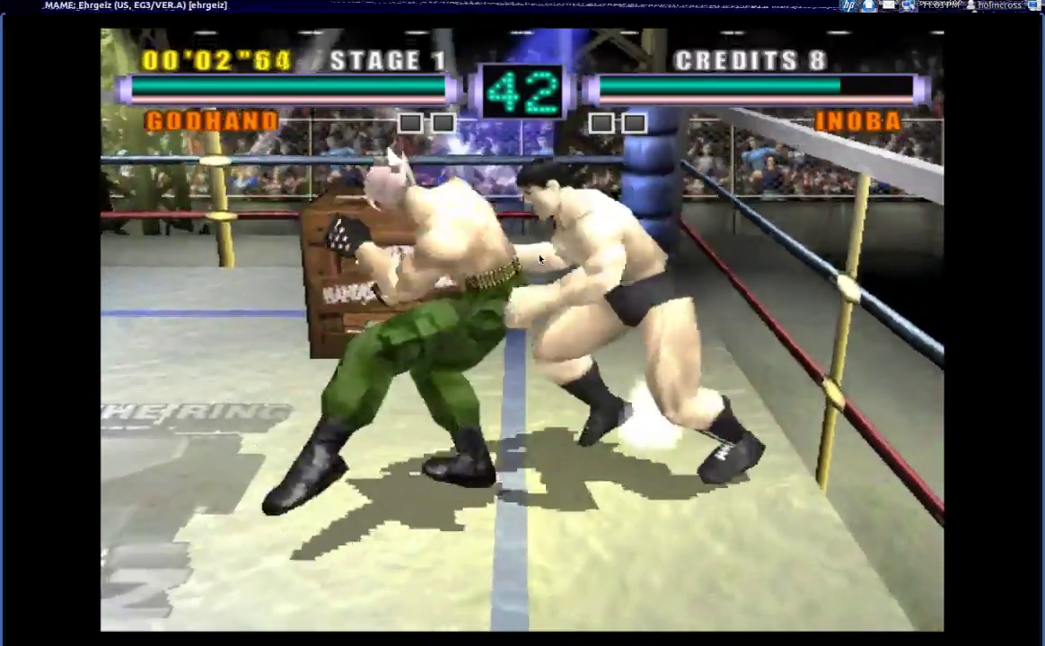
{"action": "key", "text": "ctrl"}
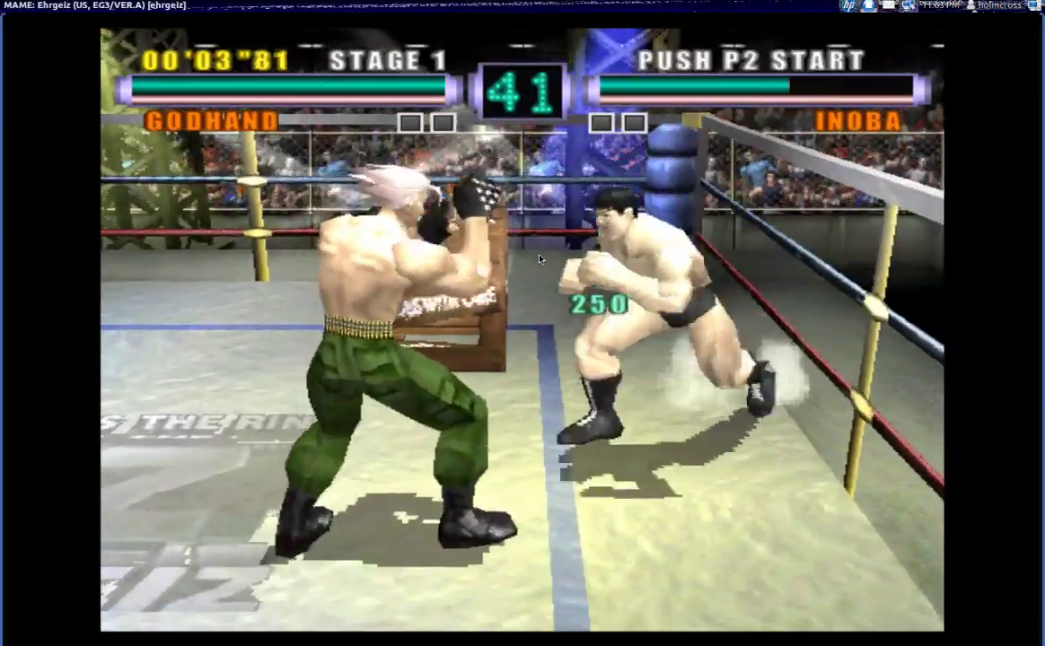
{"action": "key", "text": "ctrl"}
{"action": "key", "text": "ctrl"}
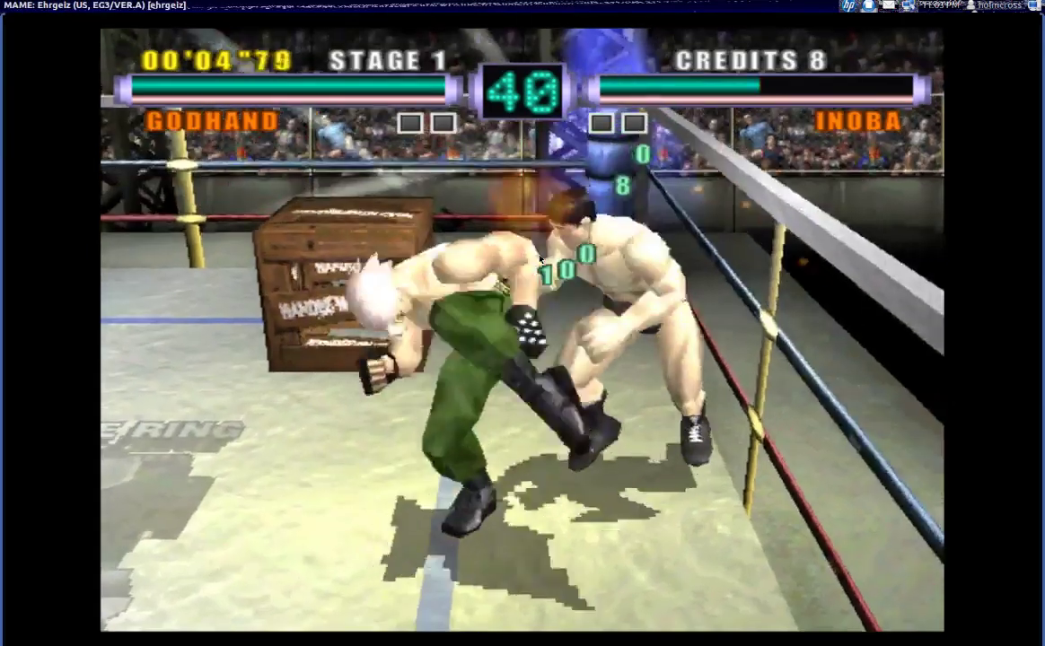
{"action": "key", "text": "Tab"}
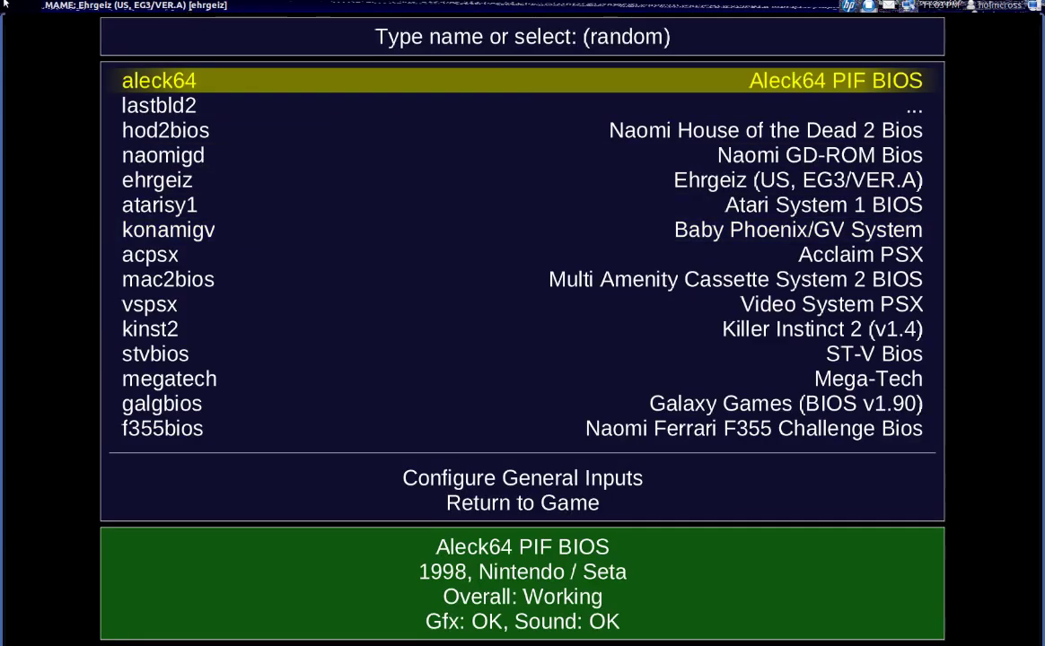
{"action": "key", "text": "Escape"}
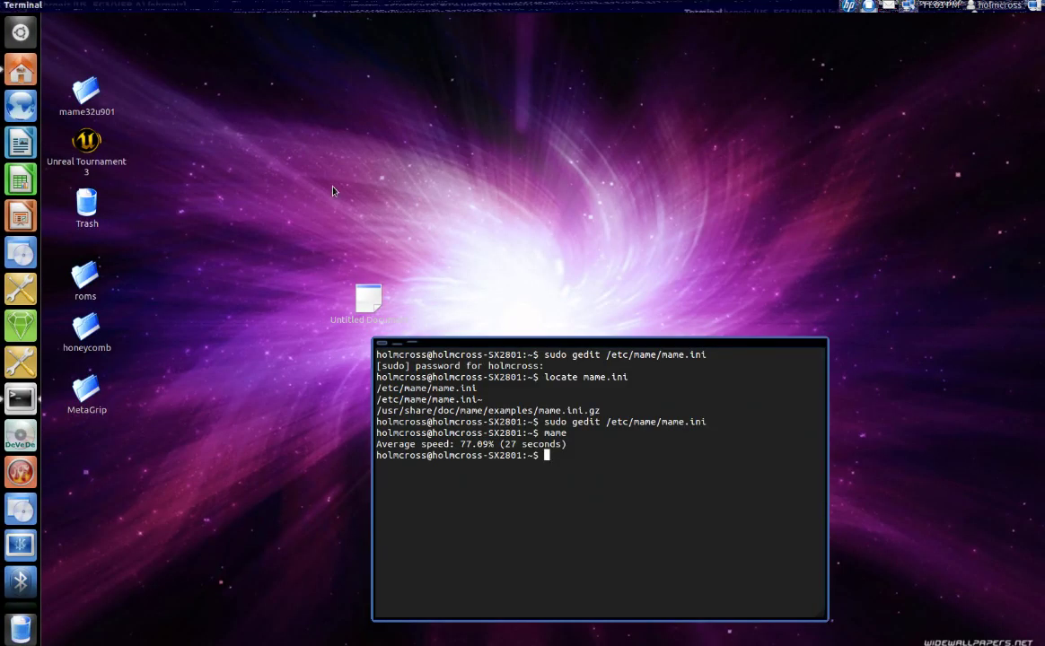